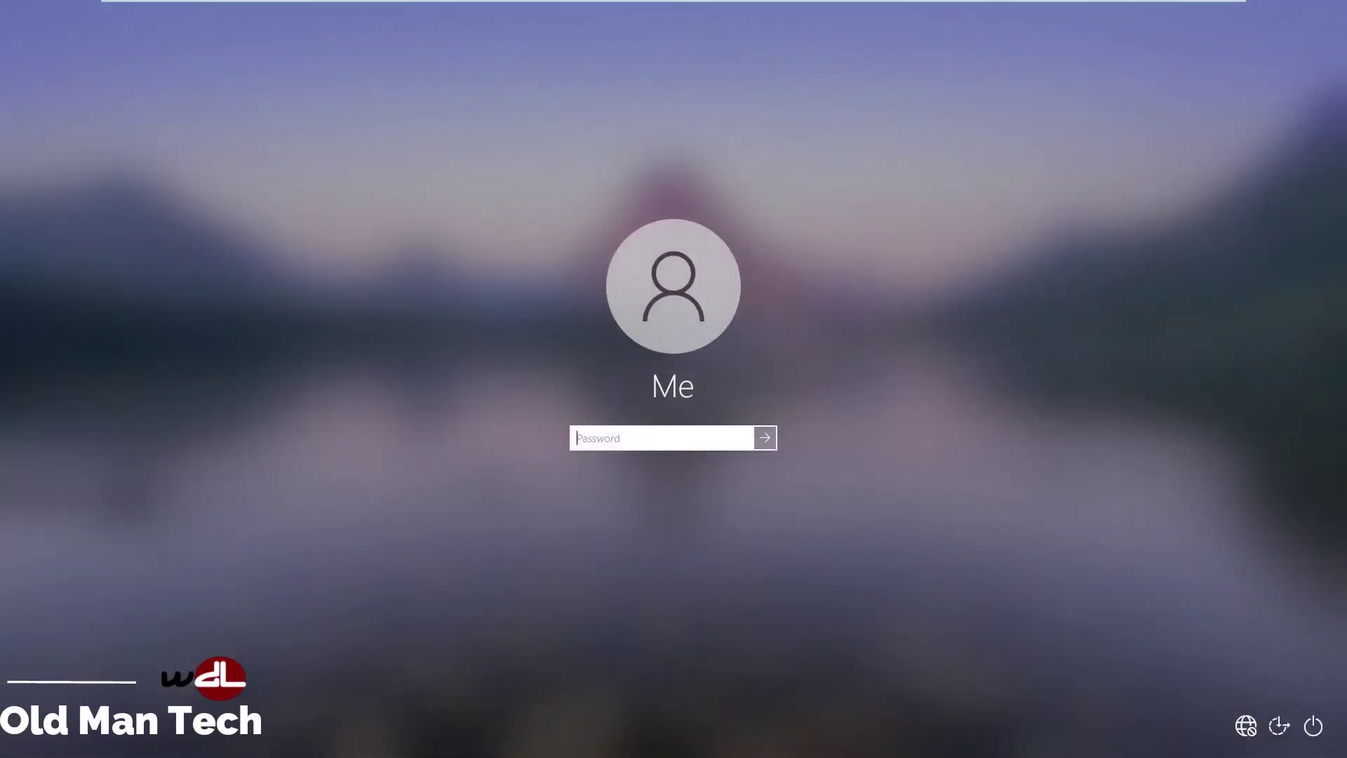
Step: Enter the account password on the Windows 11 lock screen to sign in
text(•••••••)
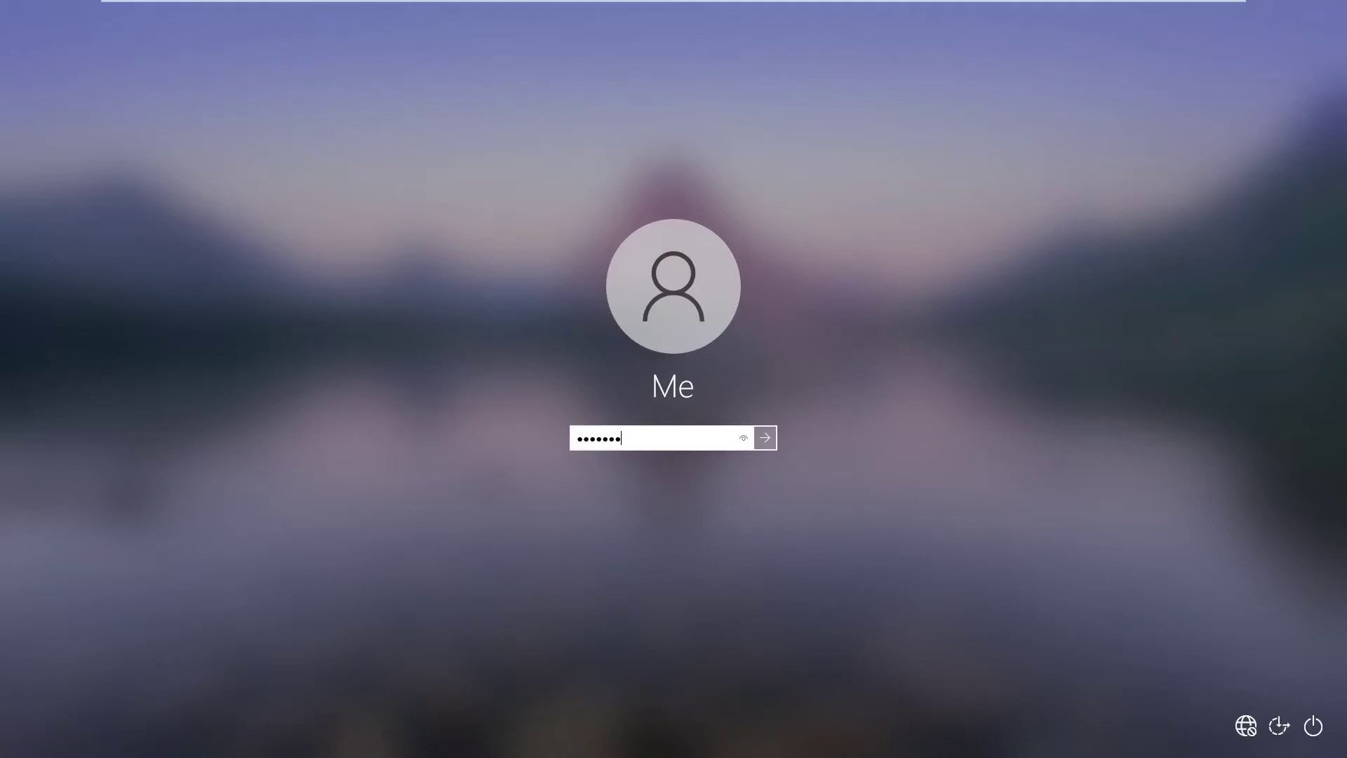
text(•)
key(Return)
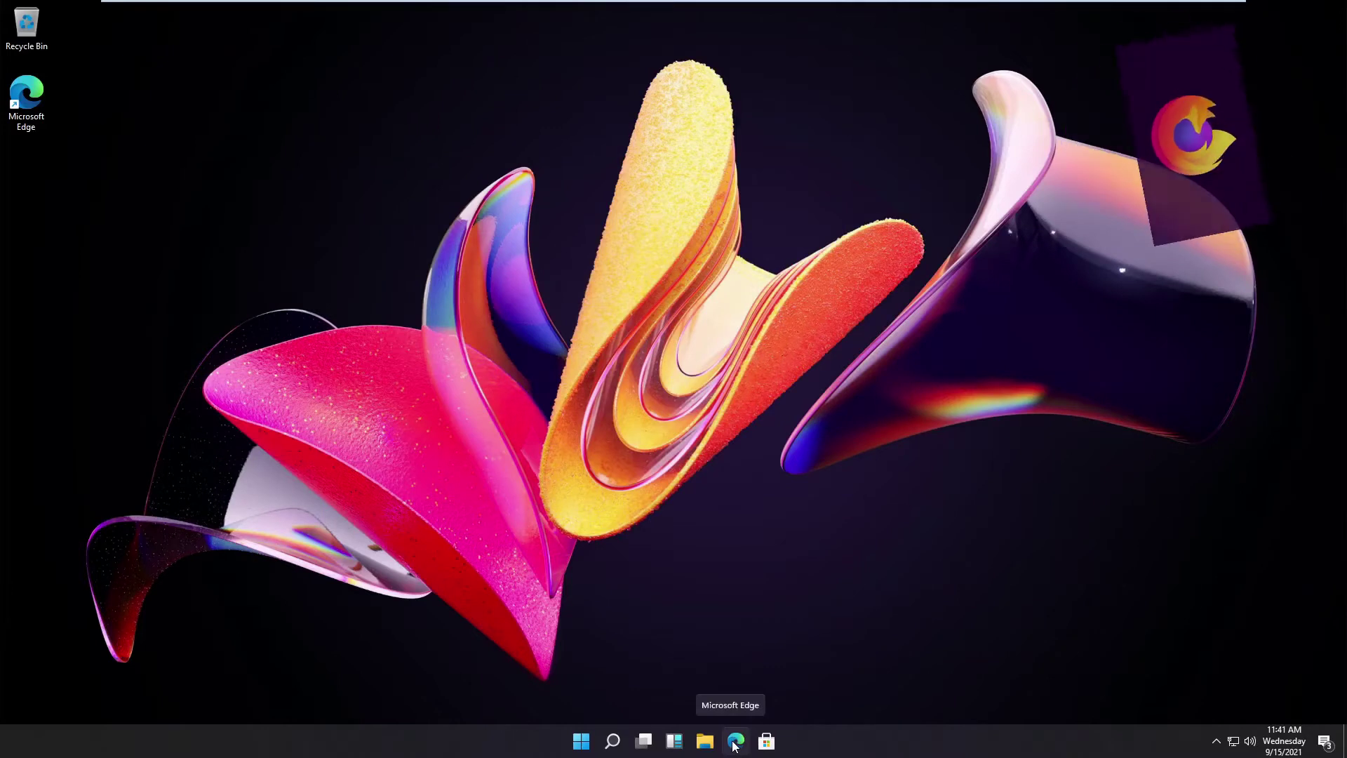
Step: In Edge, search for 'google chrome download' and open Google's Chrome download page
click(735, 742)
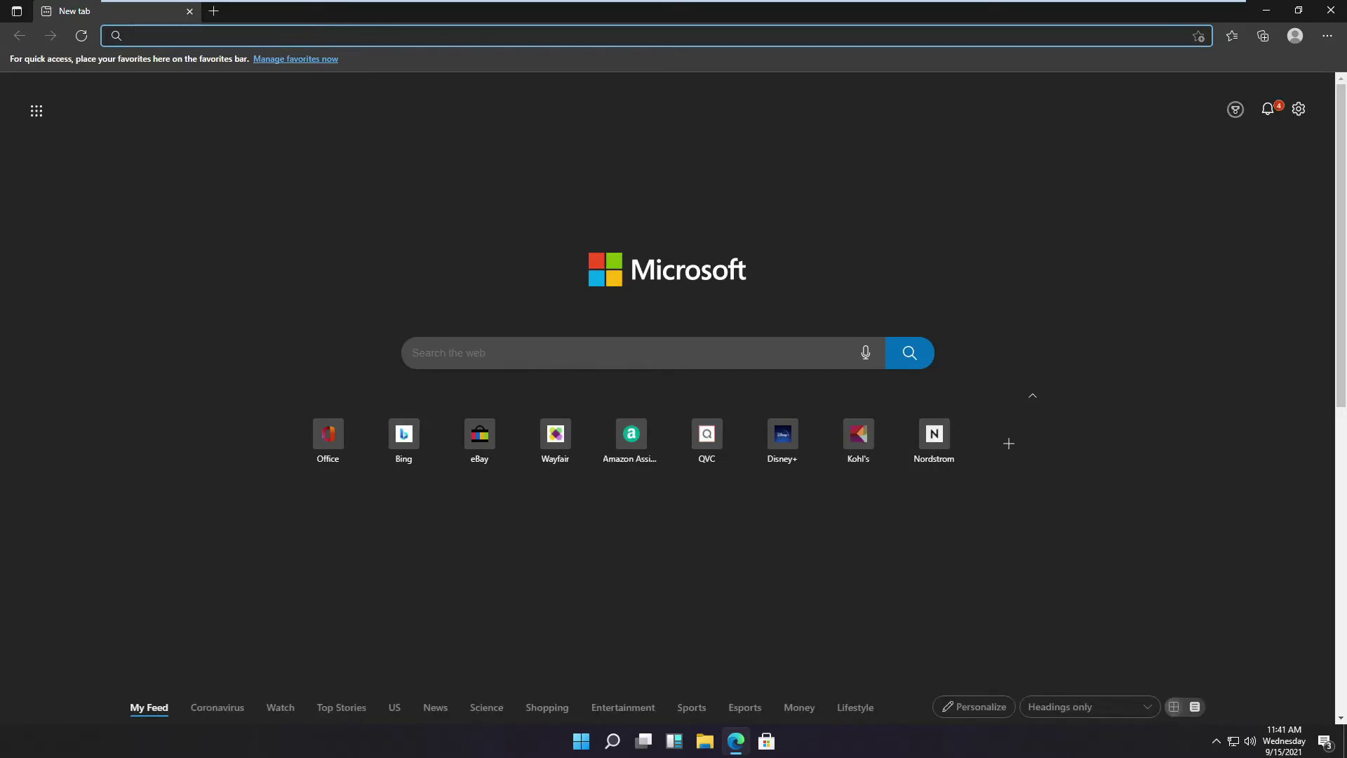
text(google)
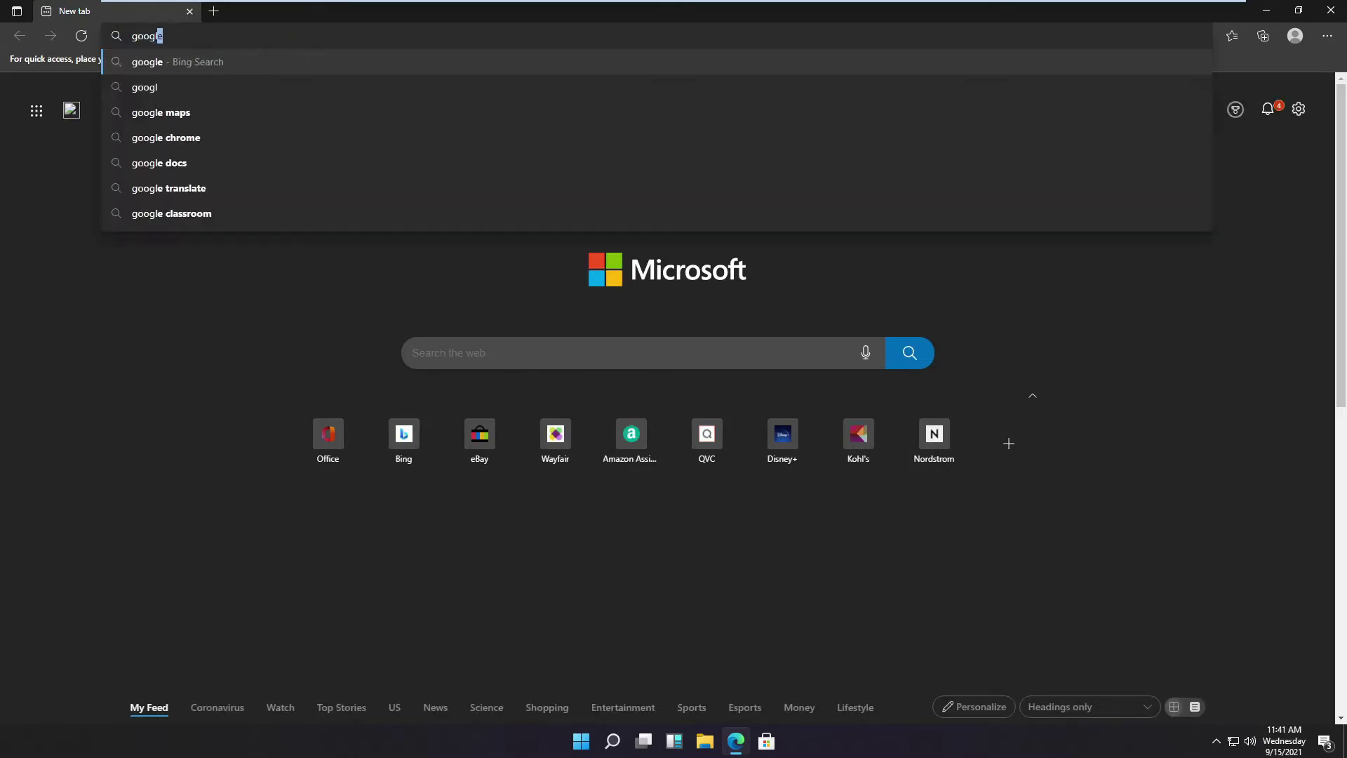
text( chrome)
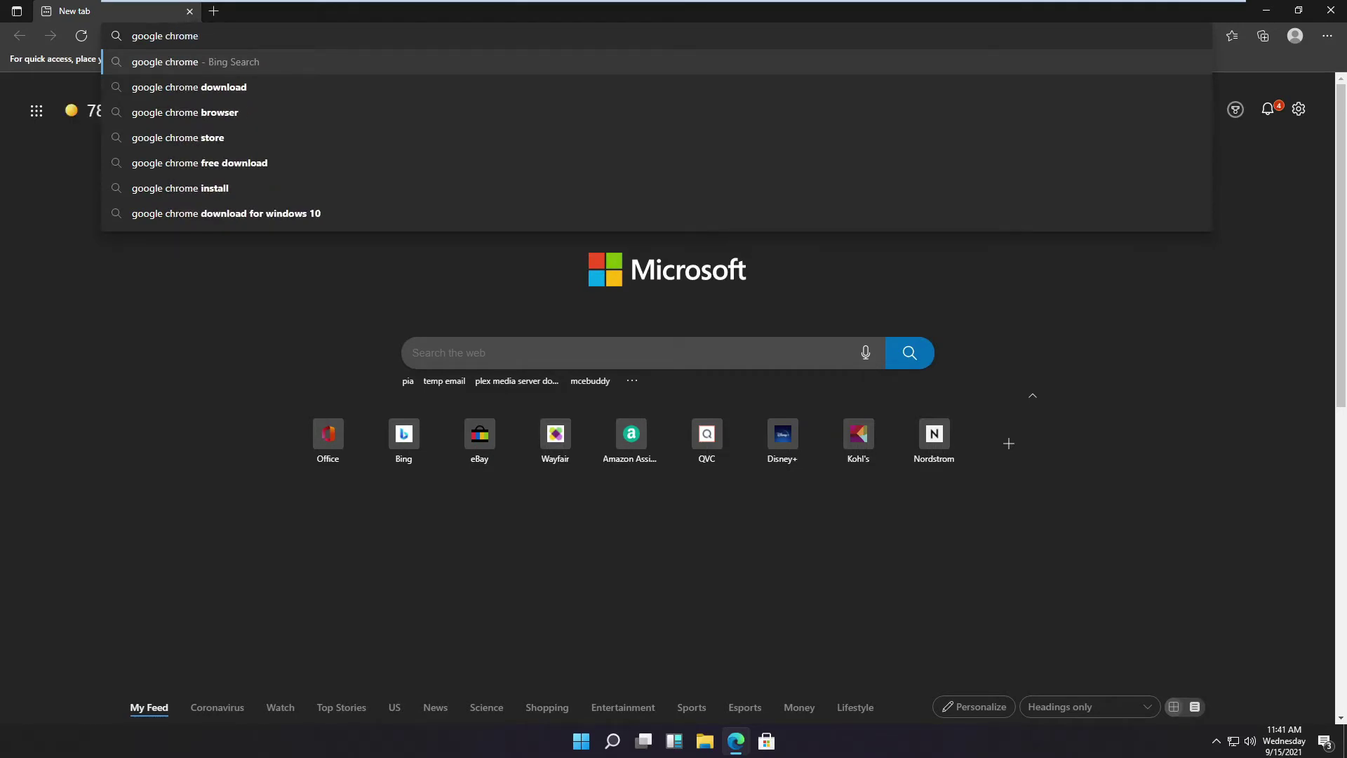
click(196, 87)
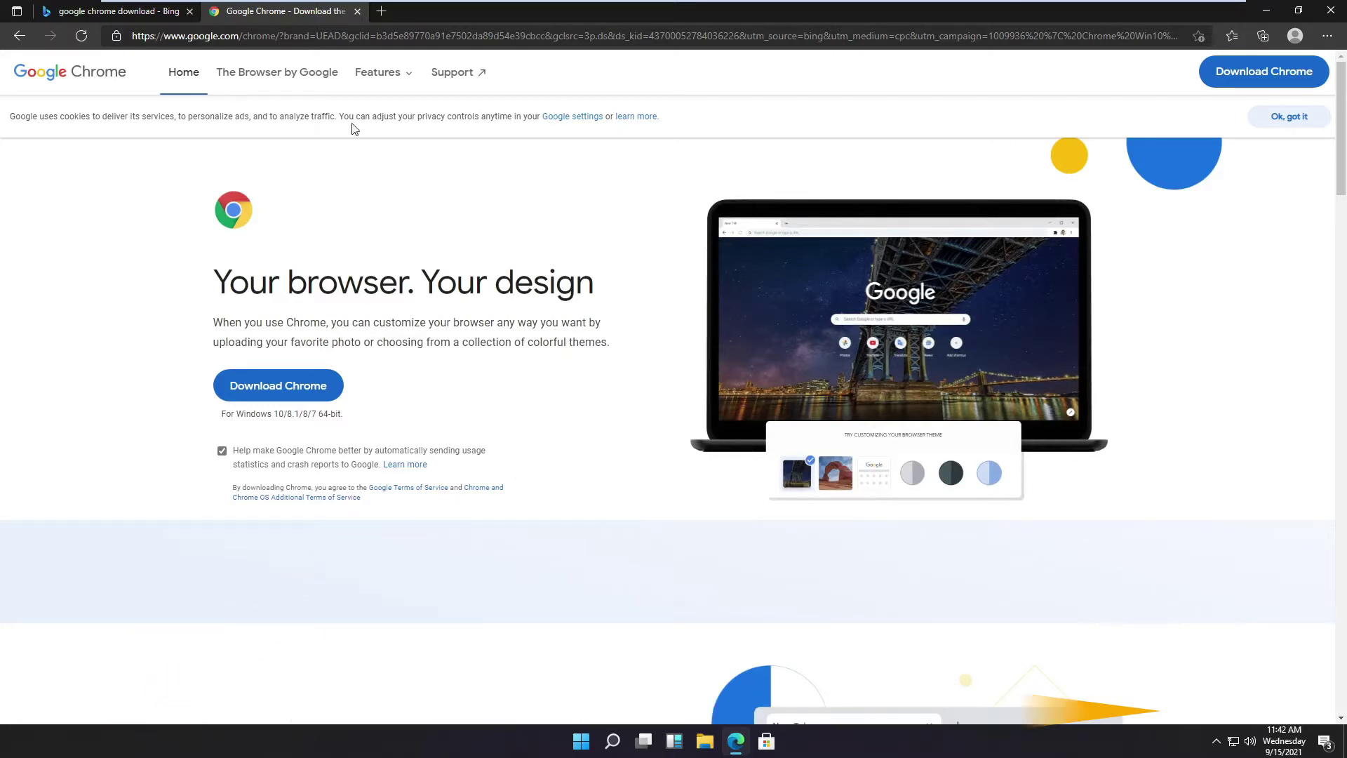
Step: Dismiss the cookie notice, install Chrome, and scroll Settings to the Default browser section
click(1295, 119)
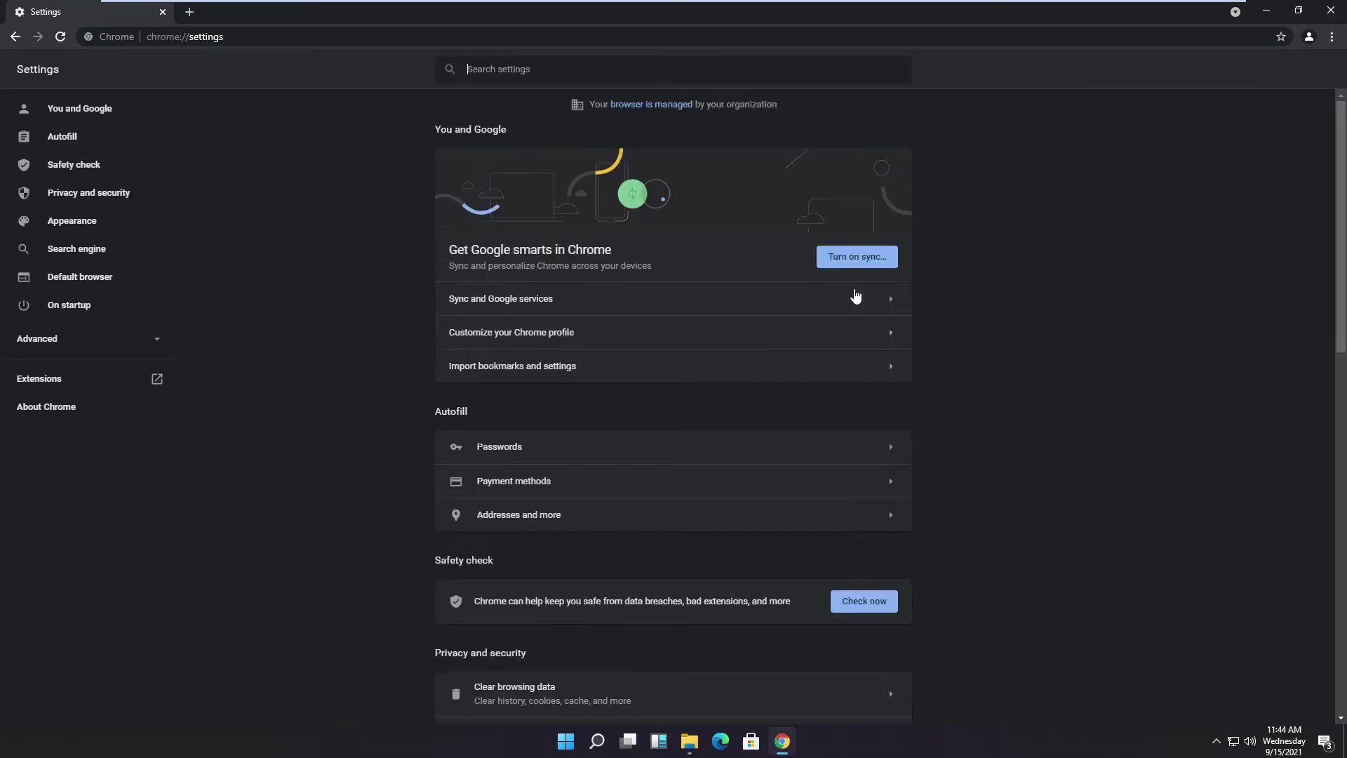
scroll(1032, 626, down, 15)
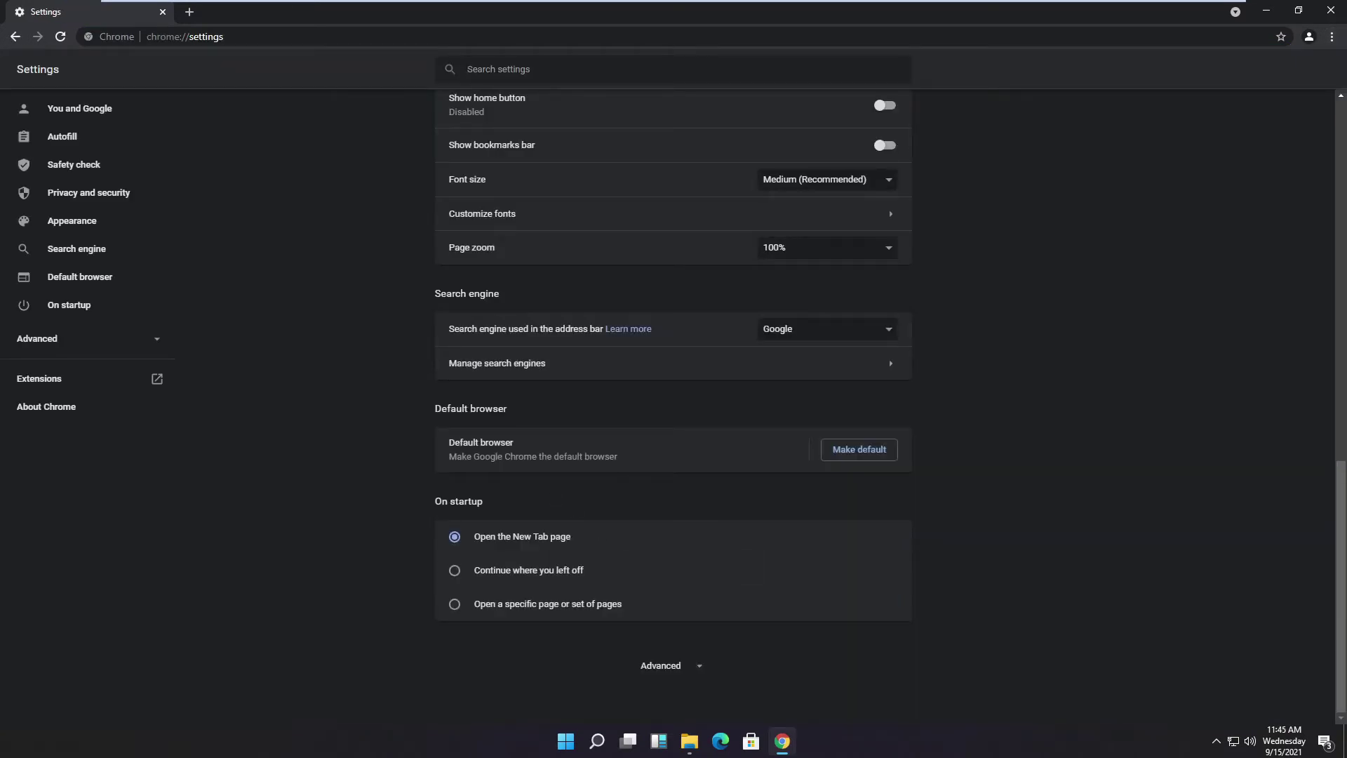
Step: Change the Windows default web browser from Microsoft Edge to Google Chrome, then close Settings
click(871, 459)
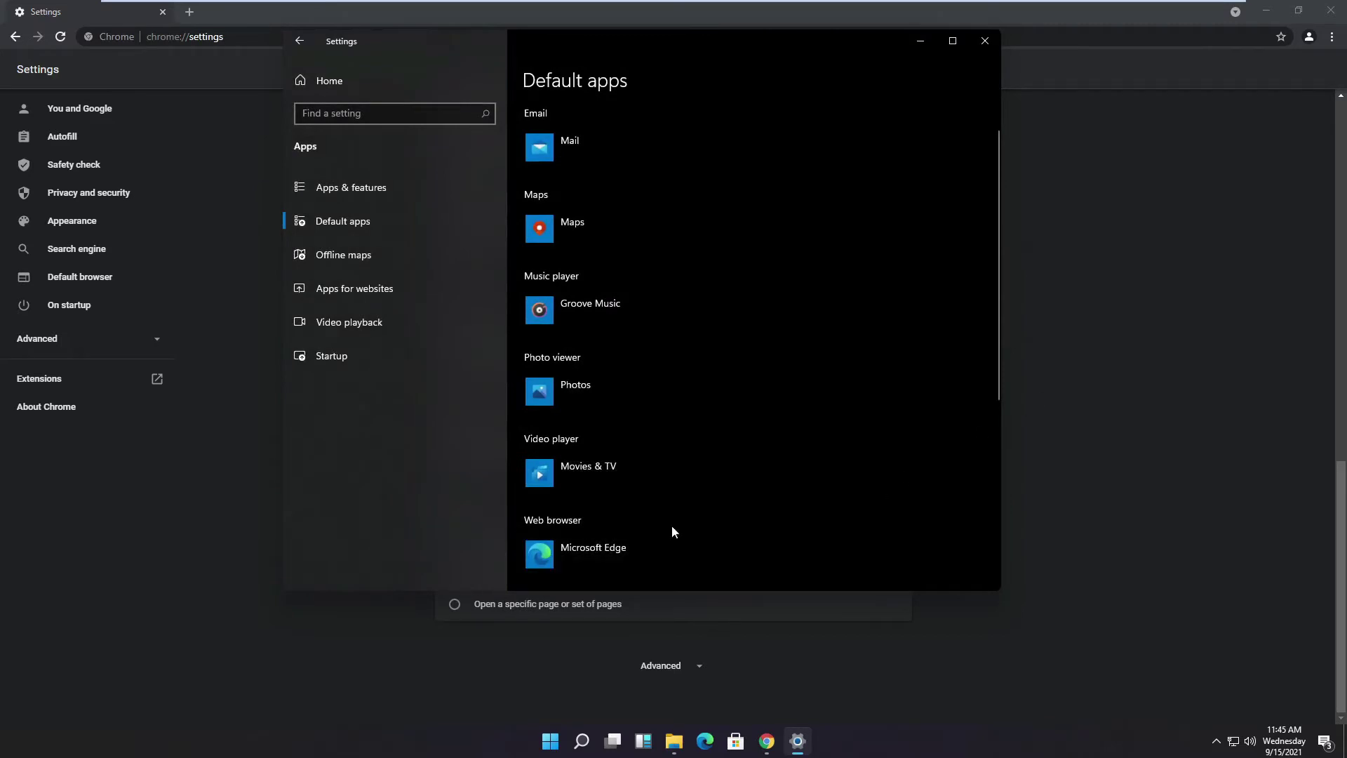
scroll(672, 525, down, 2)
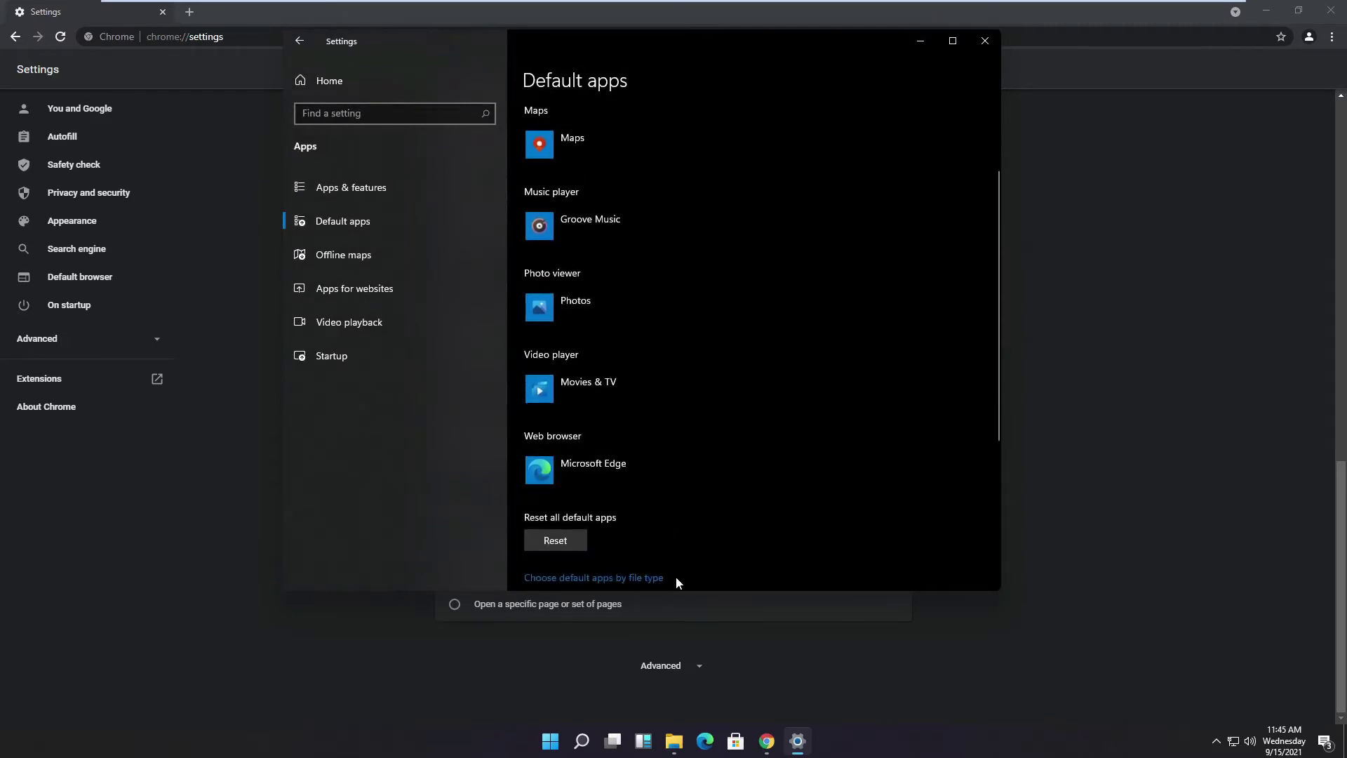
click(620, 463)
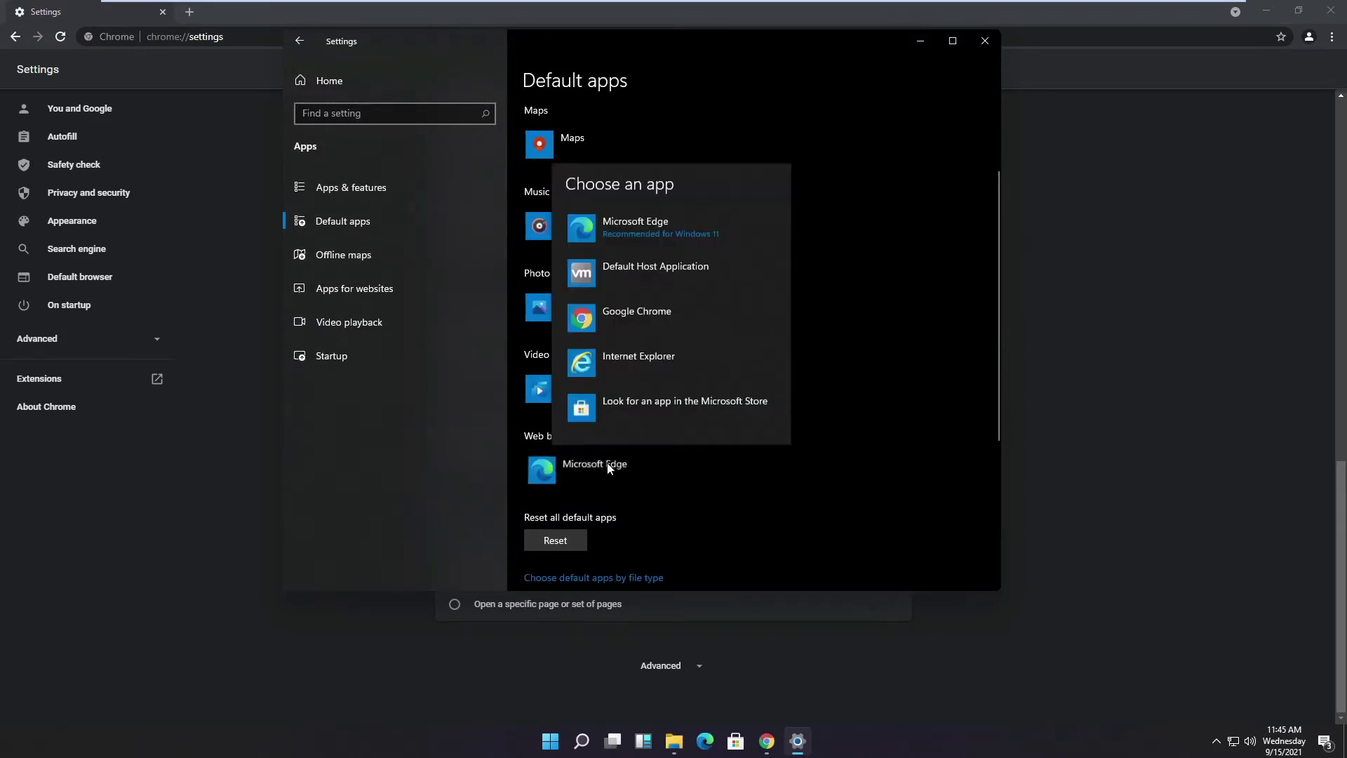
click(625, 314)
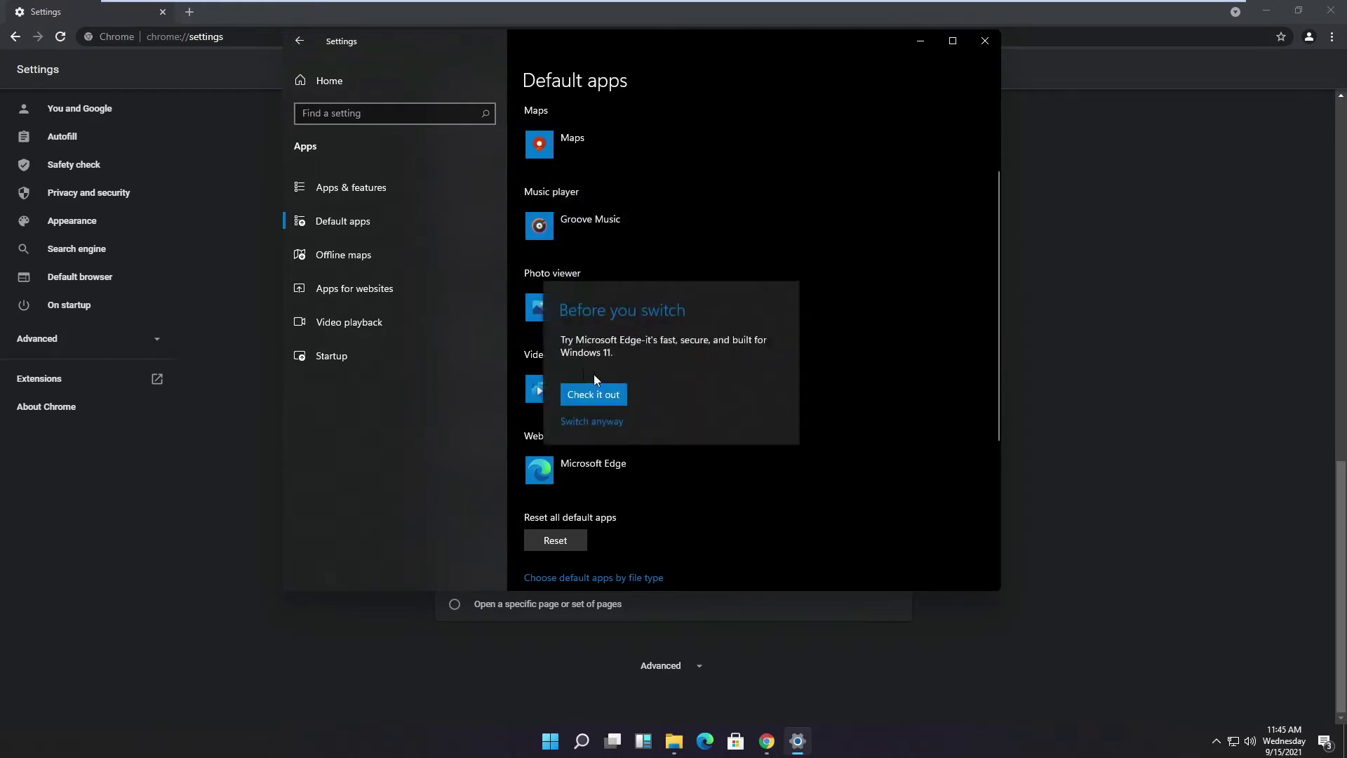
click(585, 423)
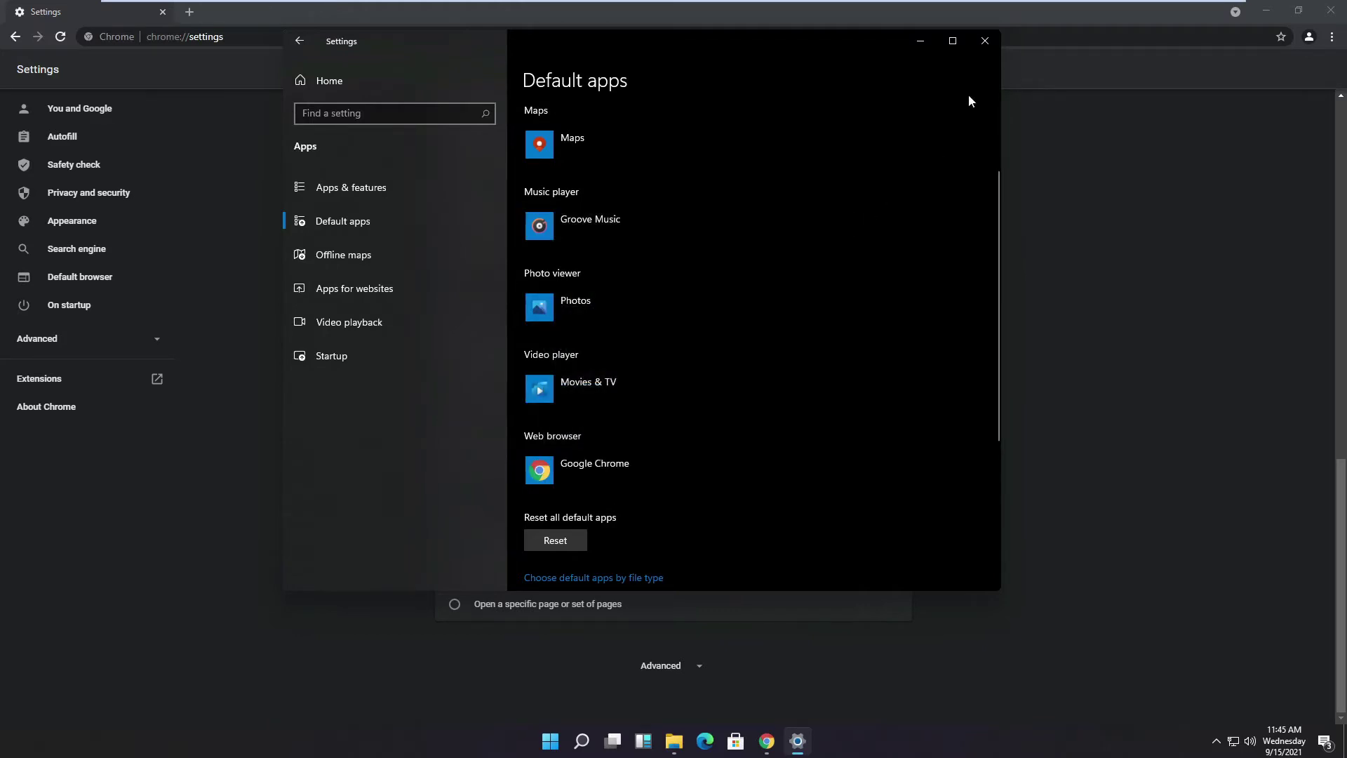
click(984, 44)
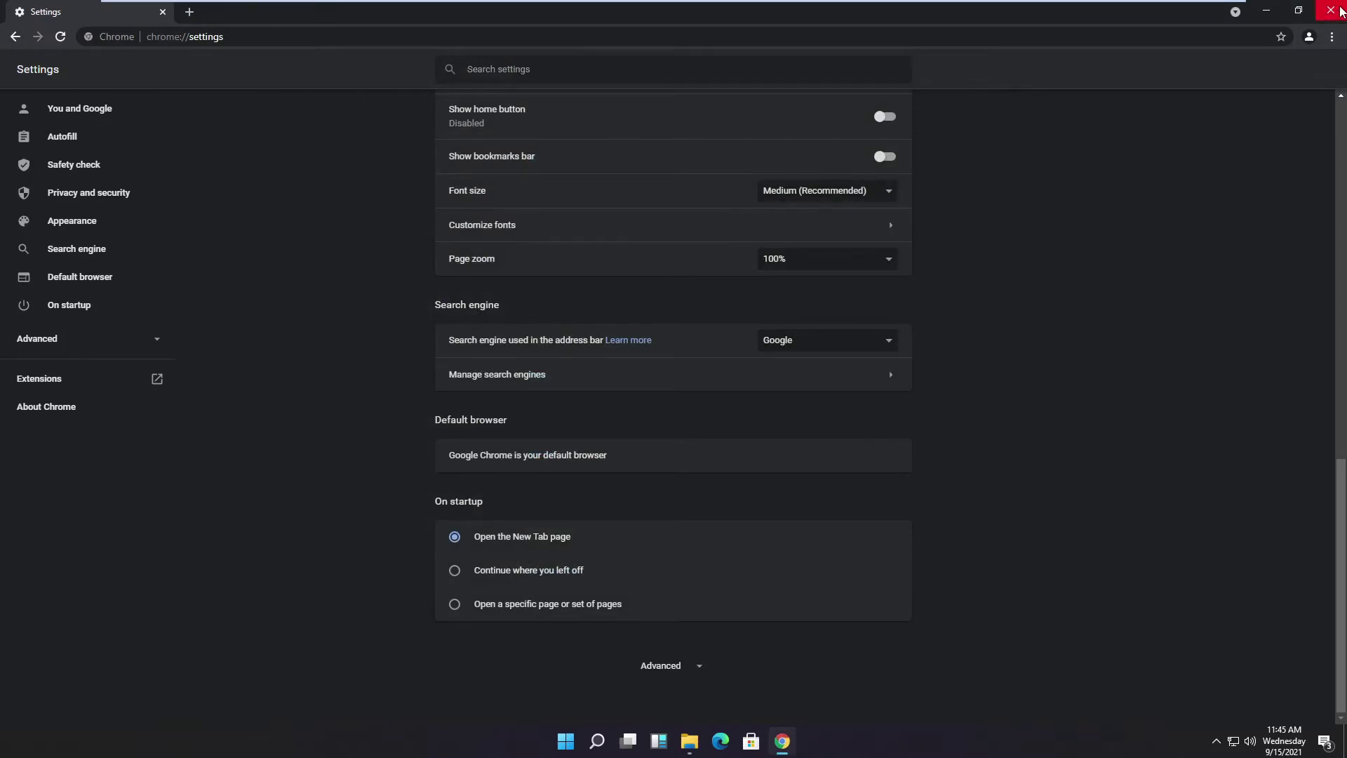
Step: Close Chrome, relaunch Edge, and dismiss its 'Assistance from Microsoft Edge' prompt
click(1339, 10)
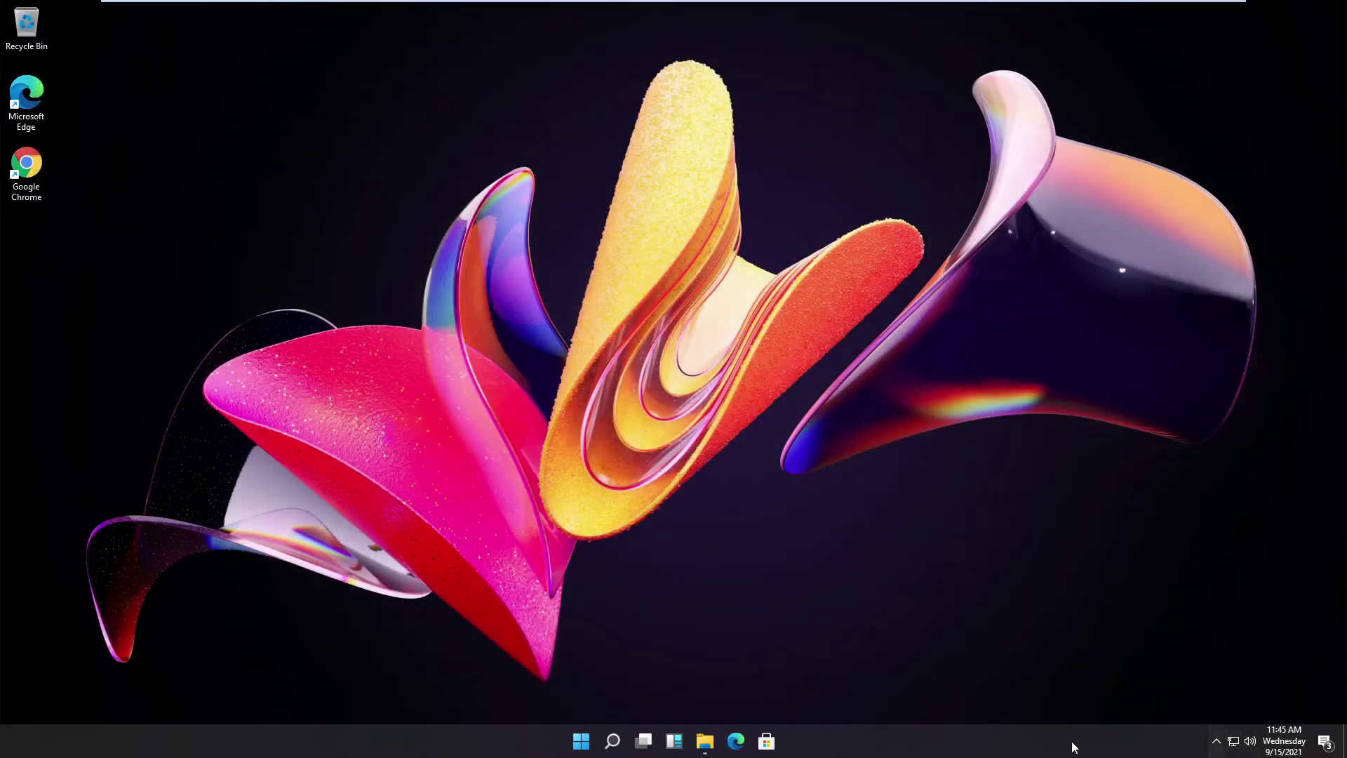
mouse_move(709, 752)
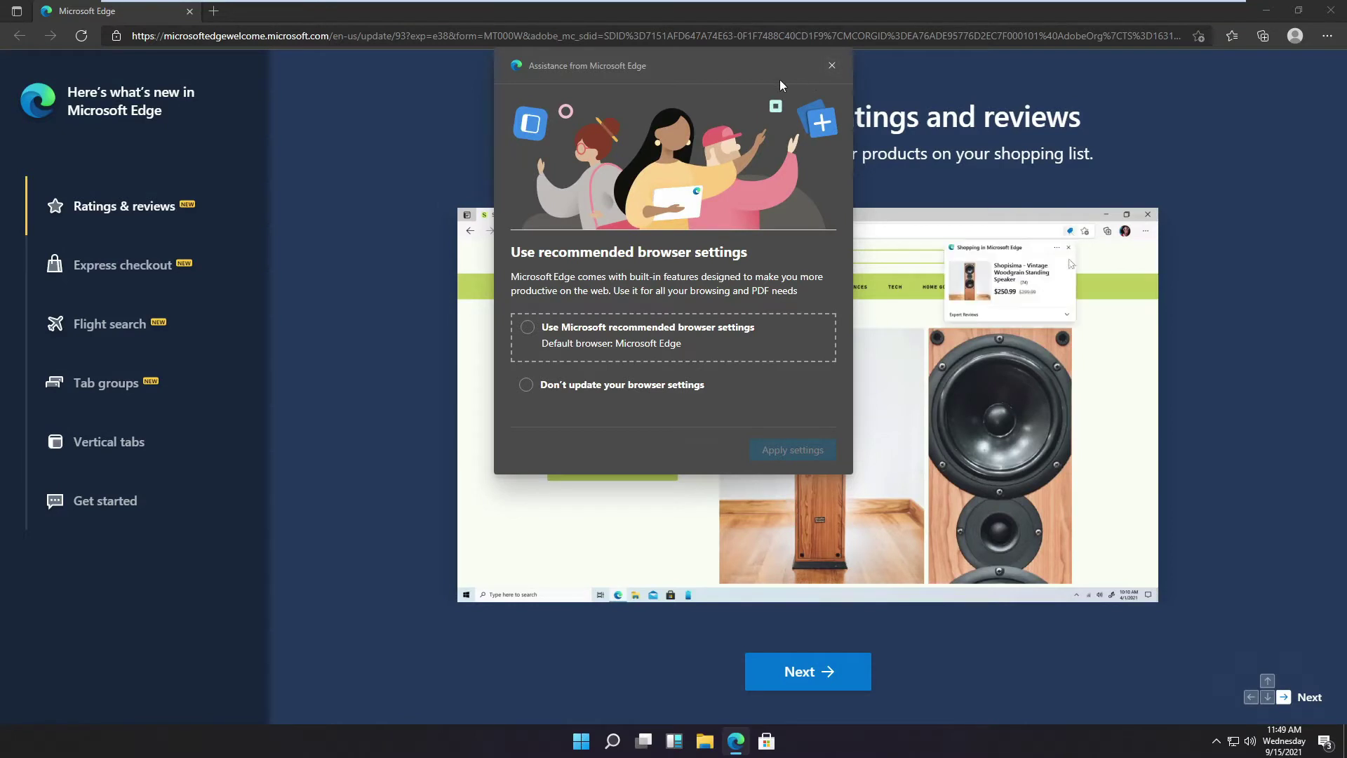
click(833, 66)
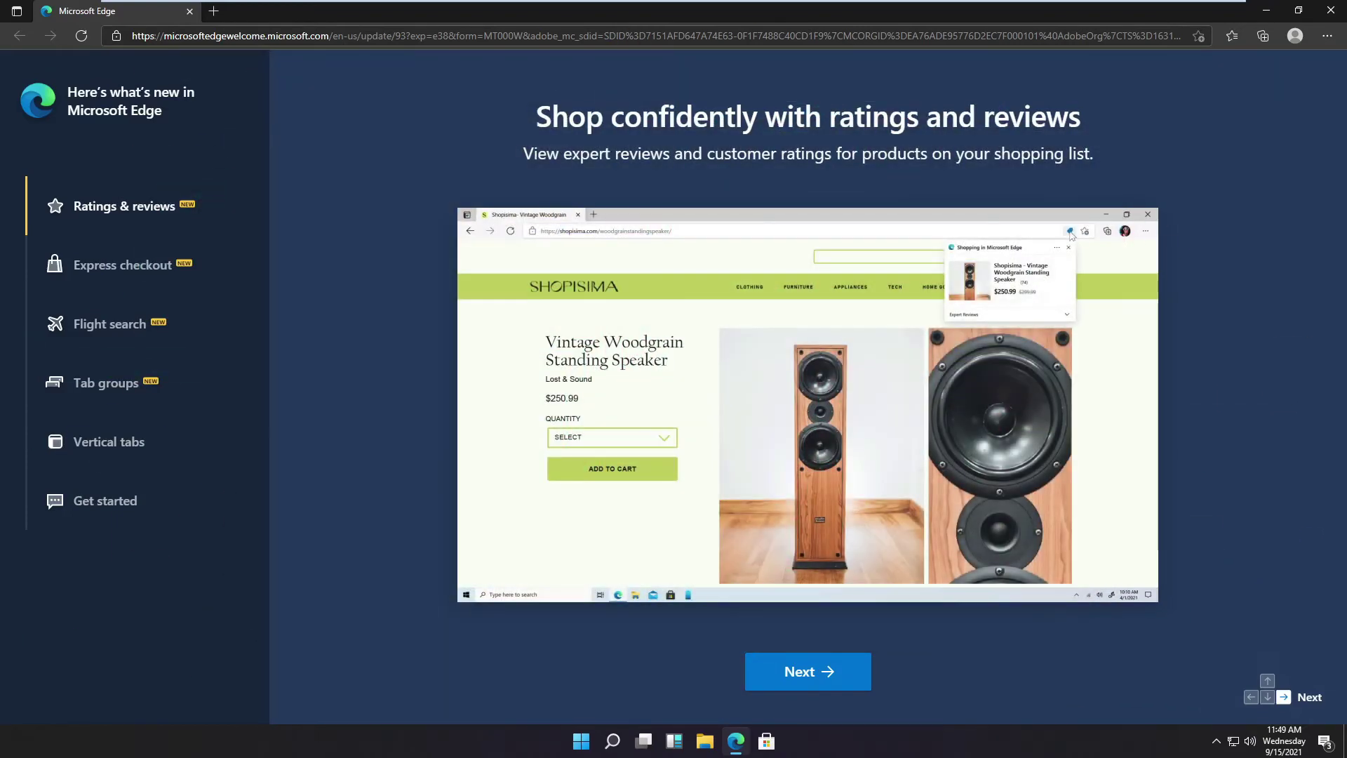
Step: Search for 'firefox download' and download the Firefox installer from mozilla.org
click(281, 34)
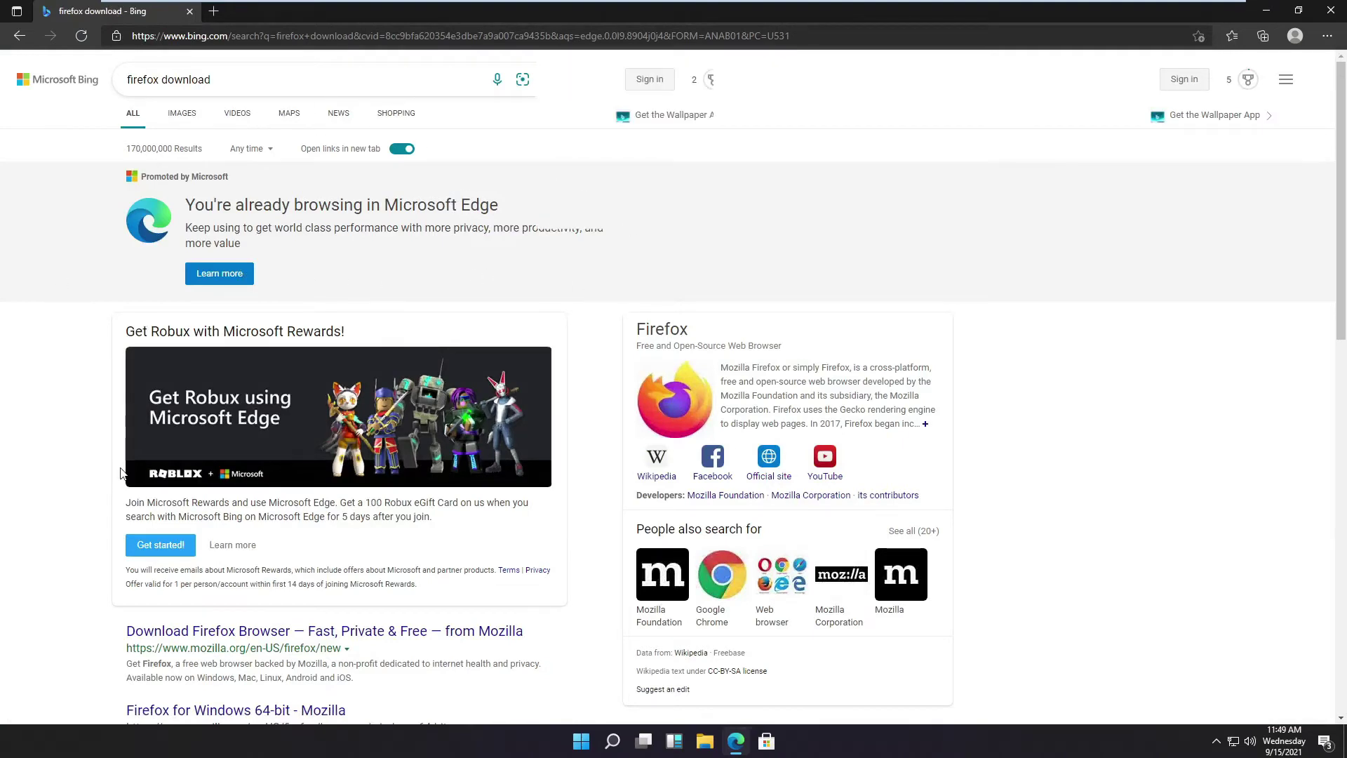
scroll(121, 474, down, 1)
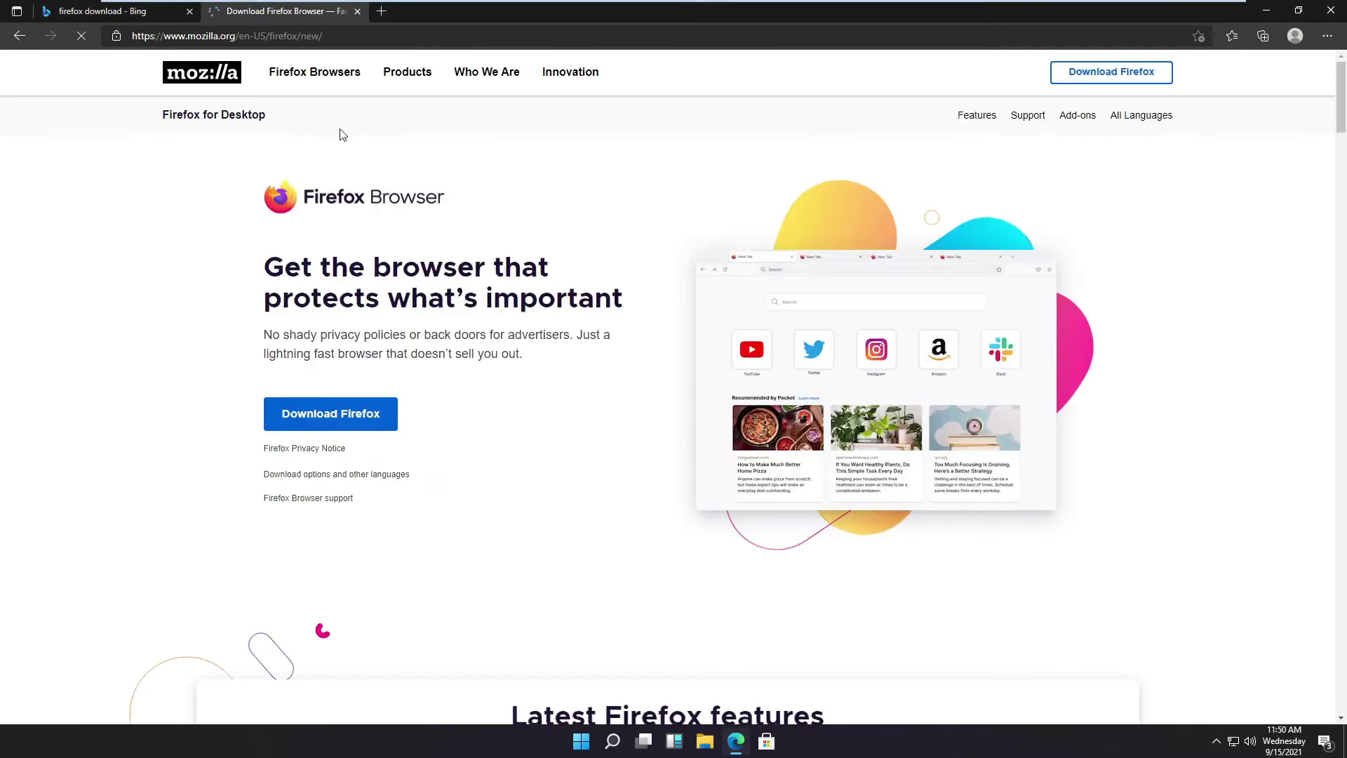
click(370, 419)
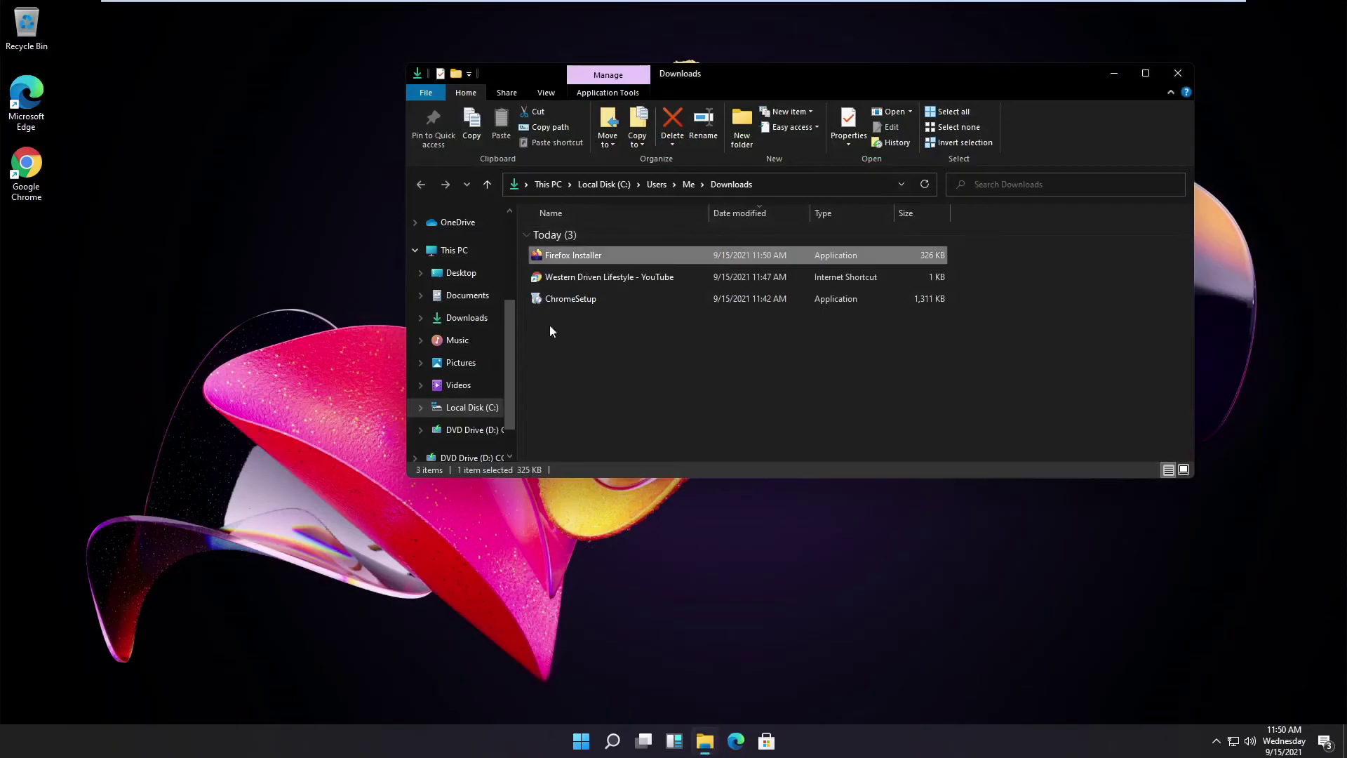
right_click(562, 255)
Step: Run Firefox Installer, approve the UAC prompt, and minimize File Explorer during installation
click(617, 271)
click(567, 456)
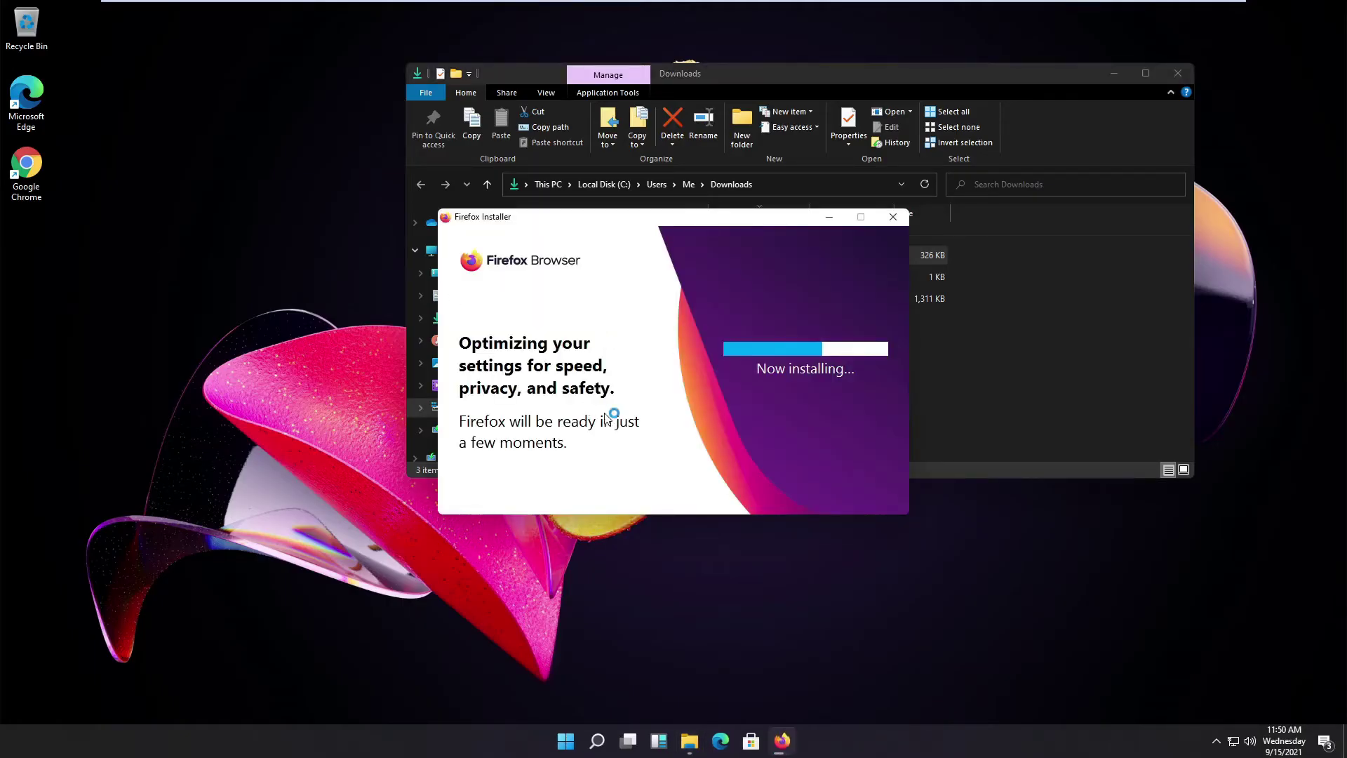
click(1114, 74)
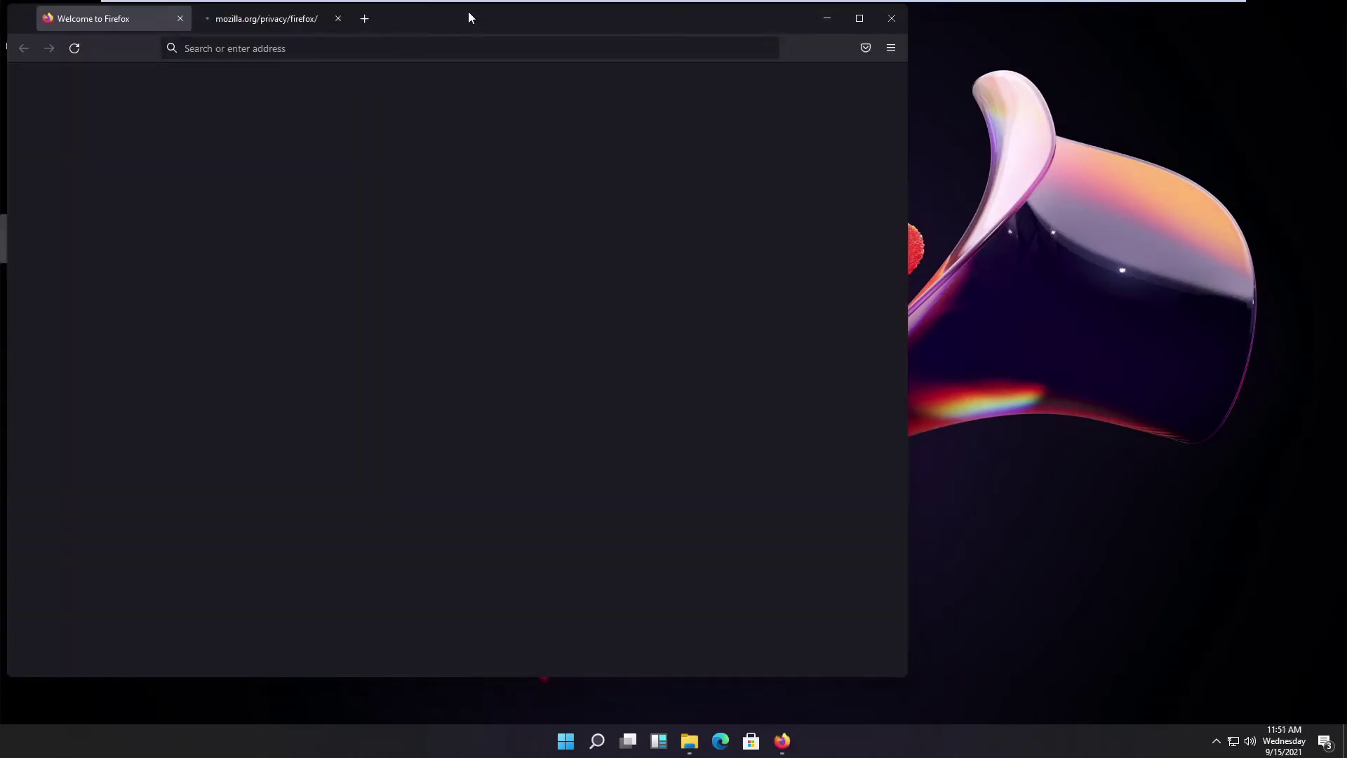
Step: Centre the Firefox window, pin Firefox to the taskbar, and make it the default browser
drag(471, 18, 717, 31)
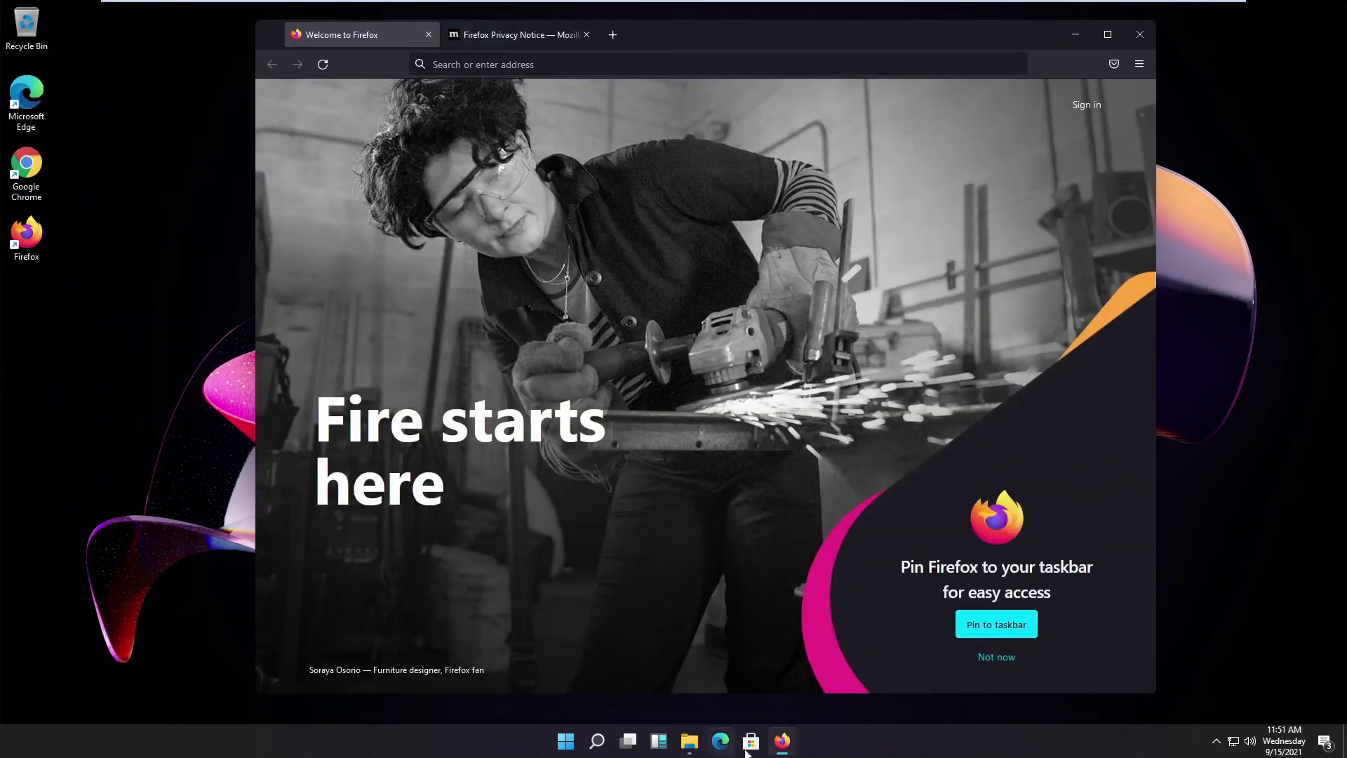
click(986, 622)
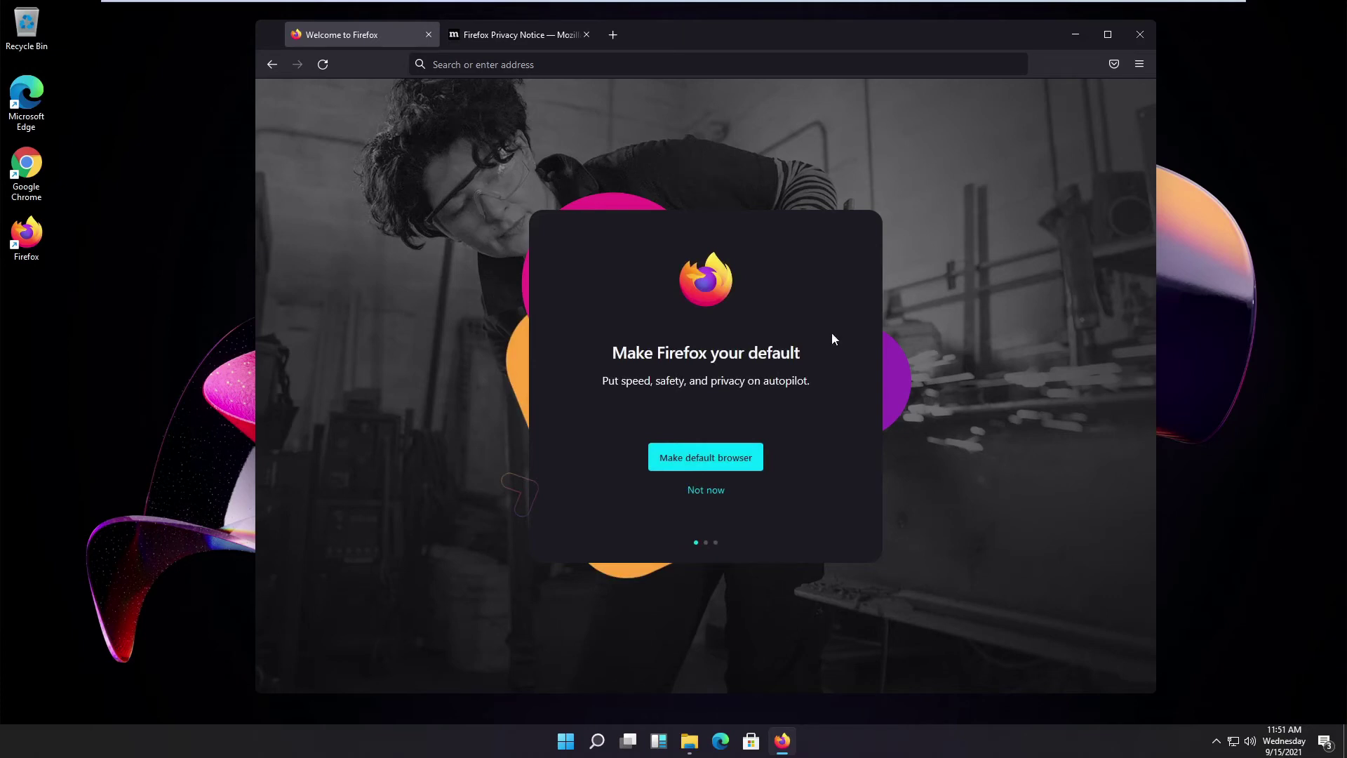
click(738, 460)
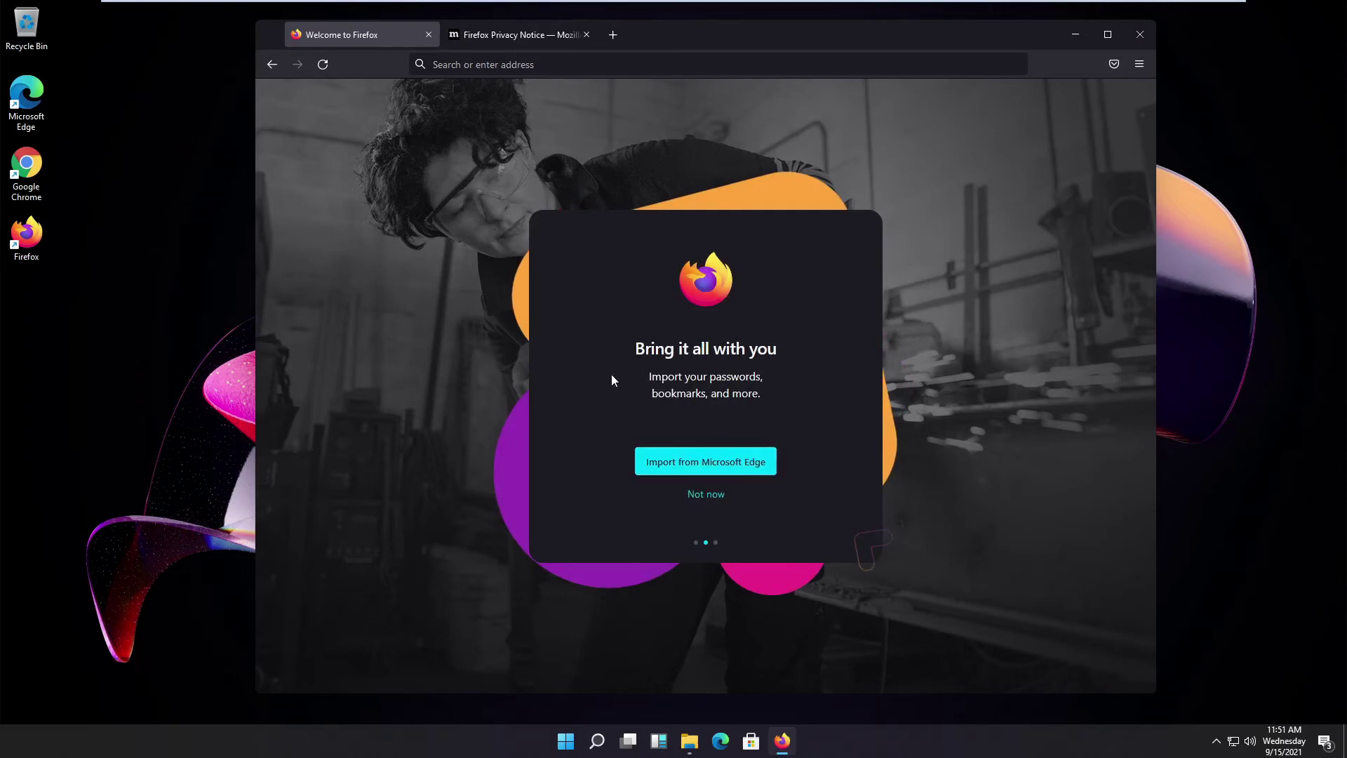
Step: Import browsing data from Microsoft Edge into Firefox
click(701, 457)
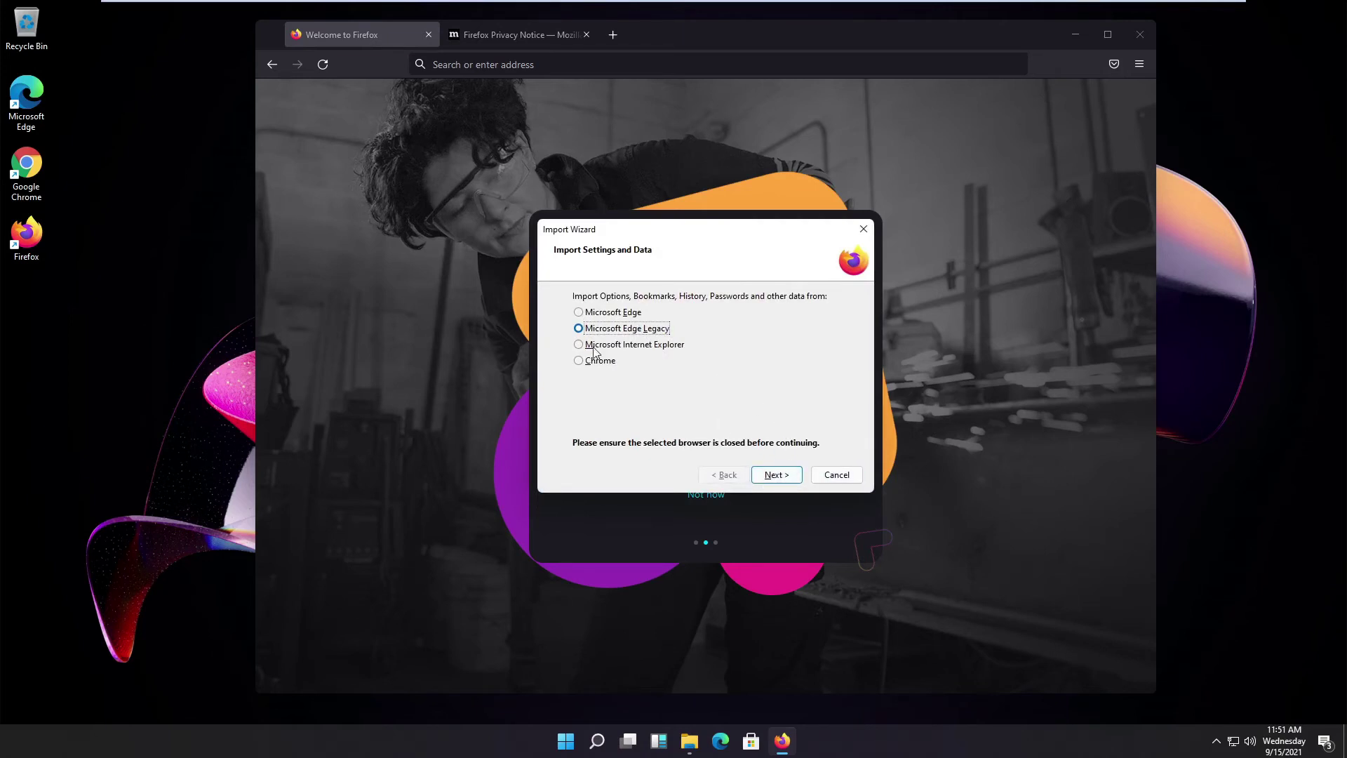
click(778, 481)
click(783, 480)
click(777, 475)
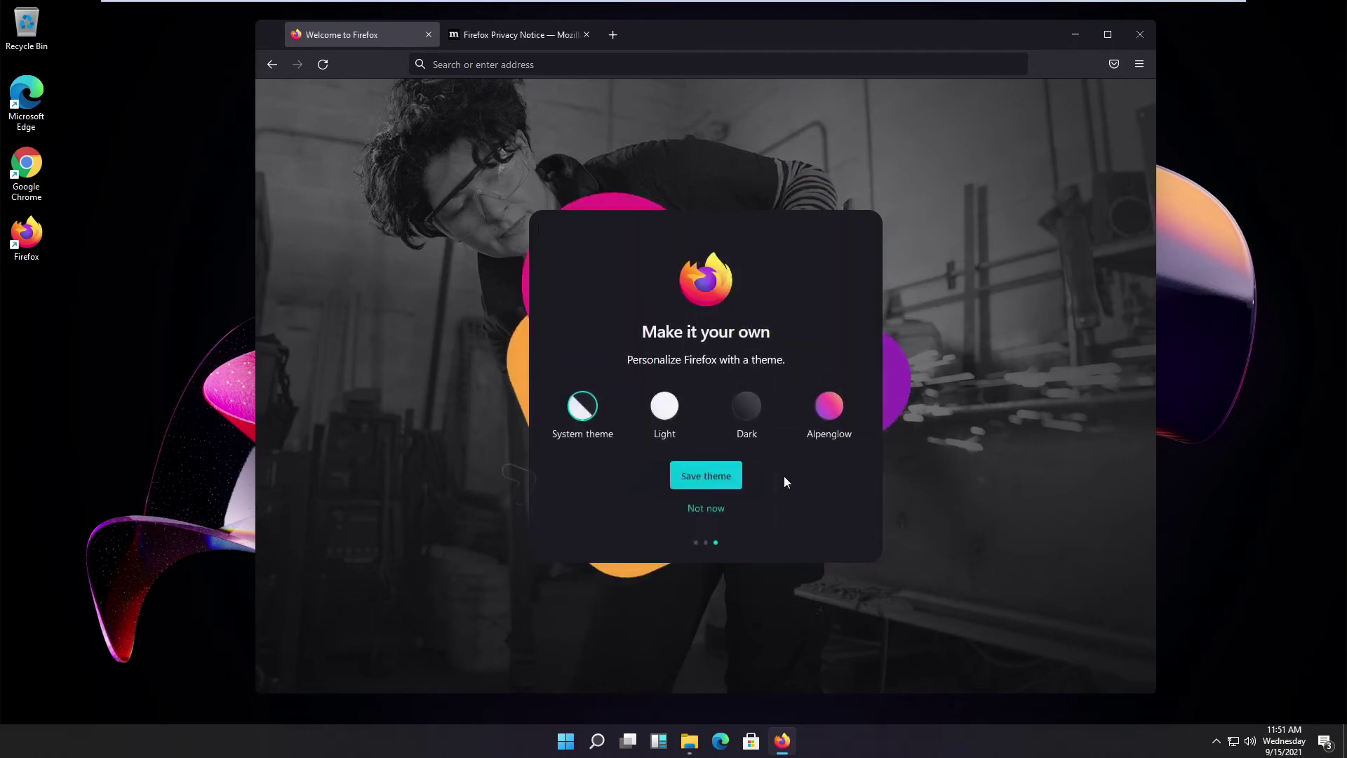
Step: Save the Dark theme and close Firefox
click(747, 405)
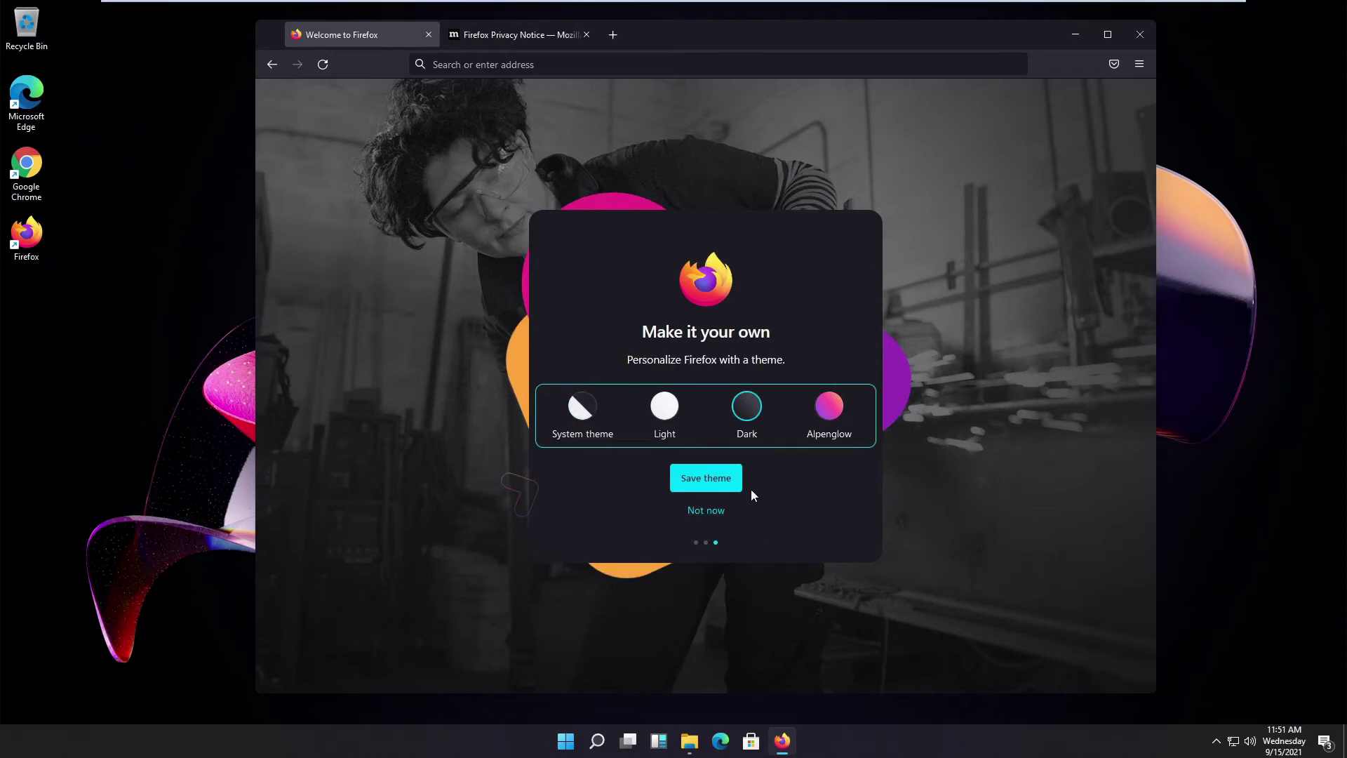
click(707, 479)
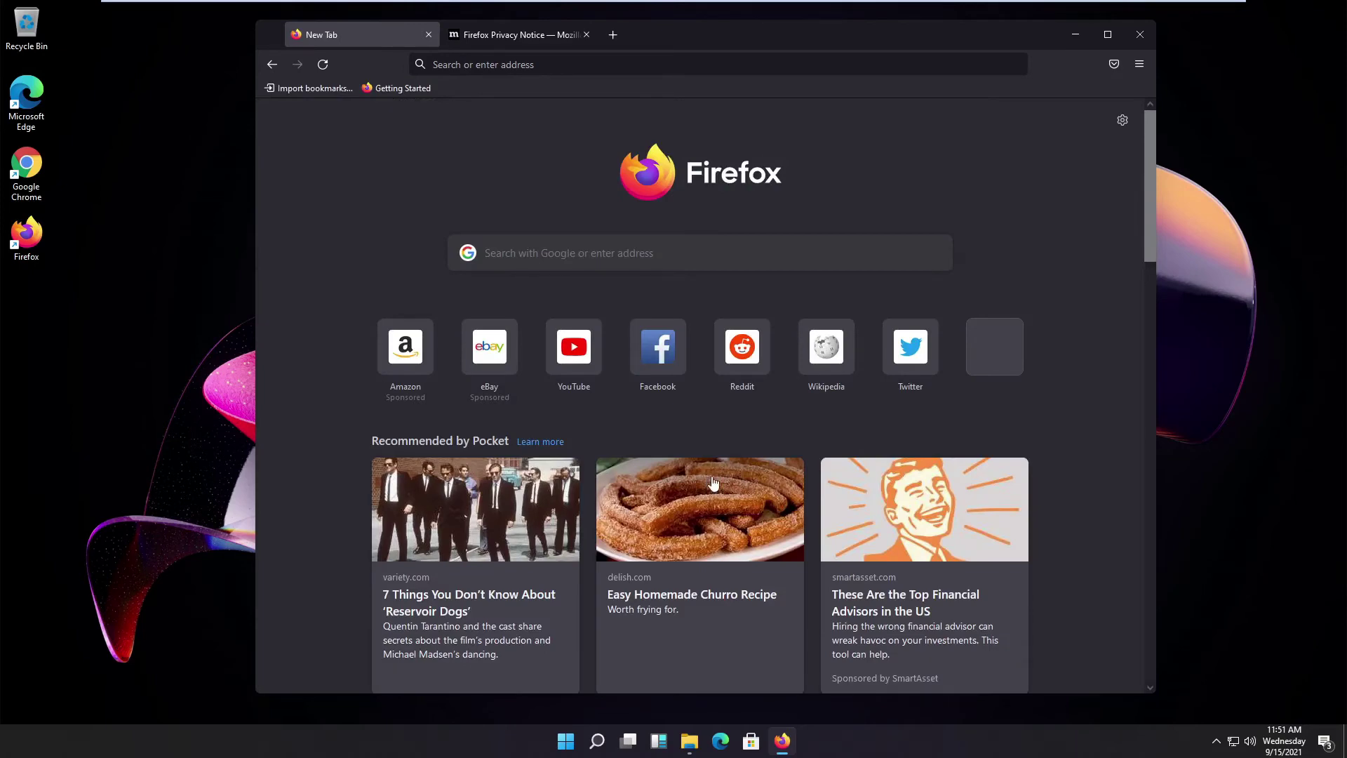
click(1141, 35)
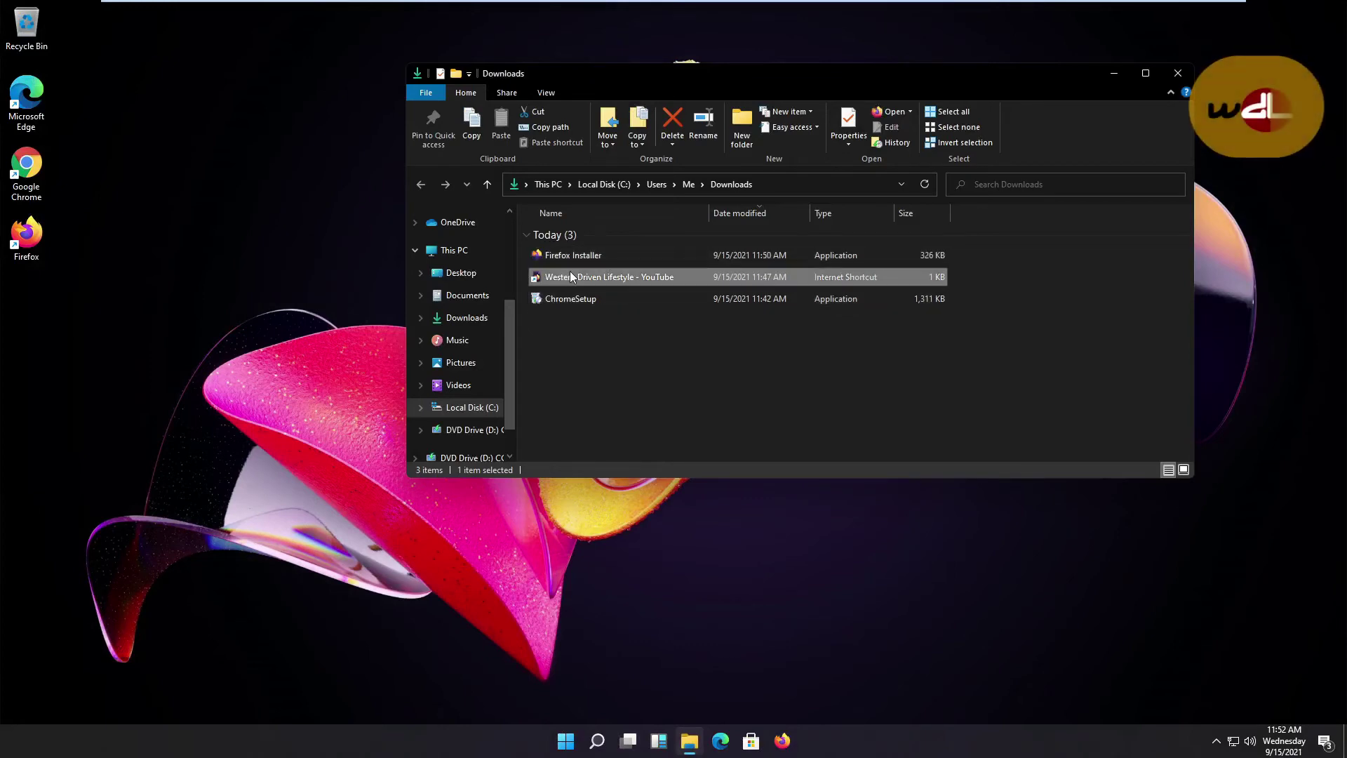
Step: Open the YouTube channel internet shortcut from Downloads in Firefox
double_click(649, 284)
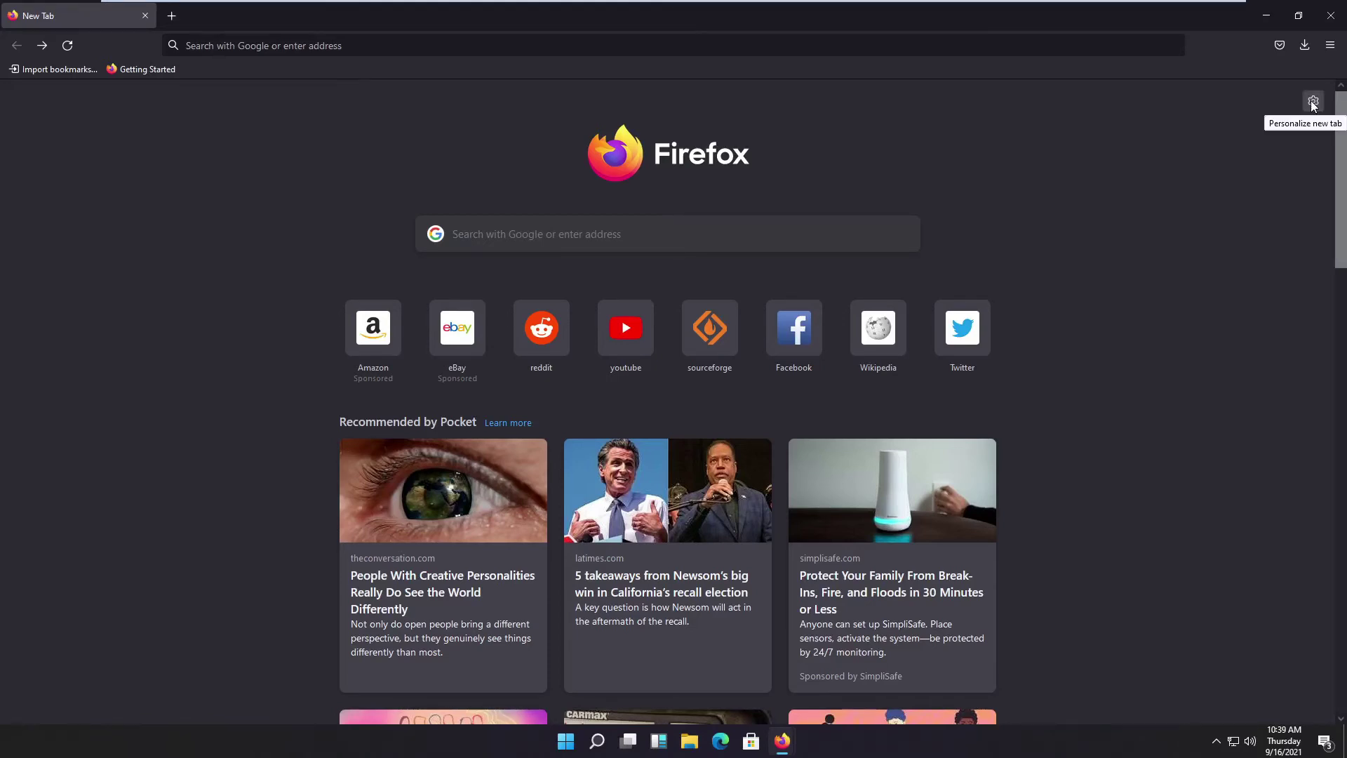
Step: In New Tab settings, keep 1 shortcut row, hide sponsored shortcuts, and turn off Shortcuts and Pocket
click(1312, 104)
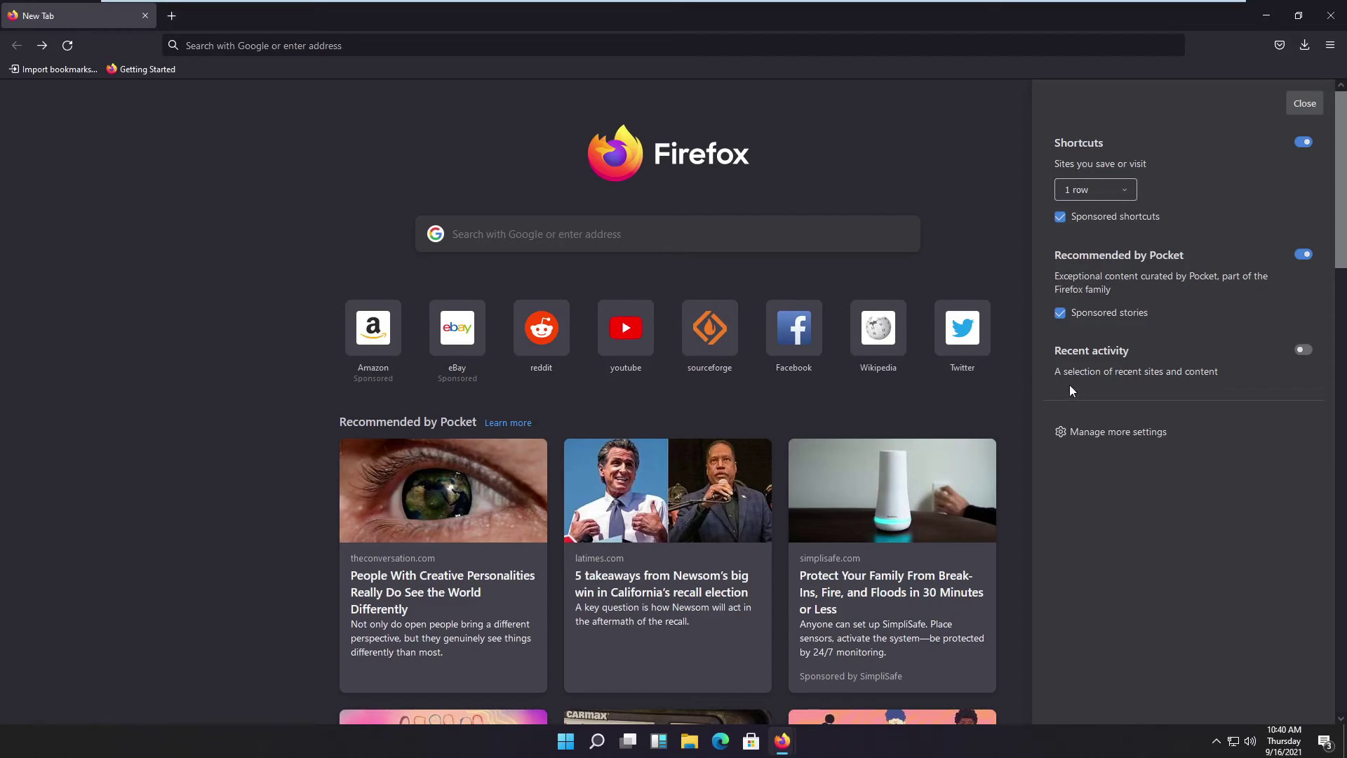
click(1129, 190)
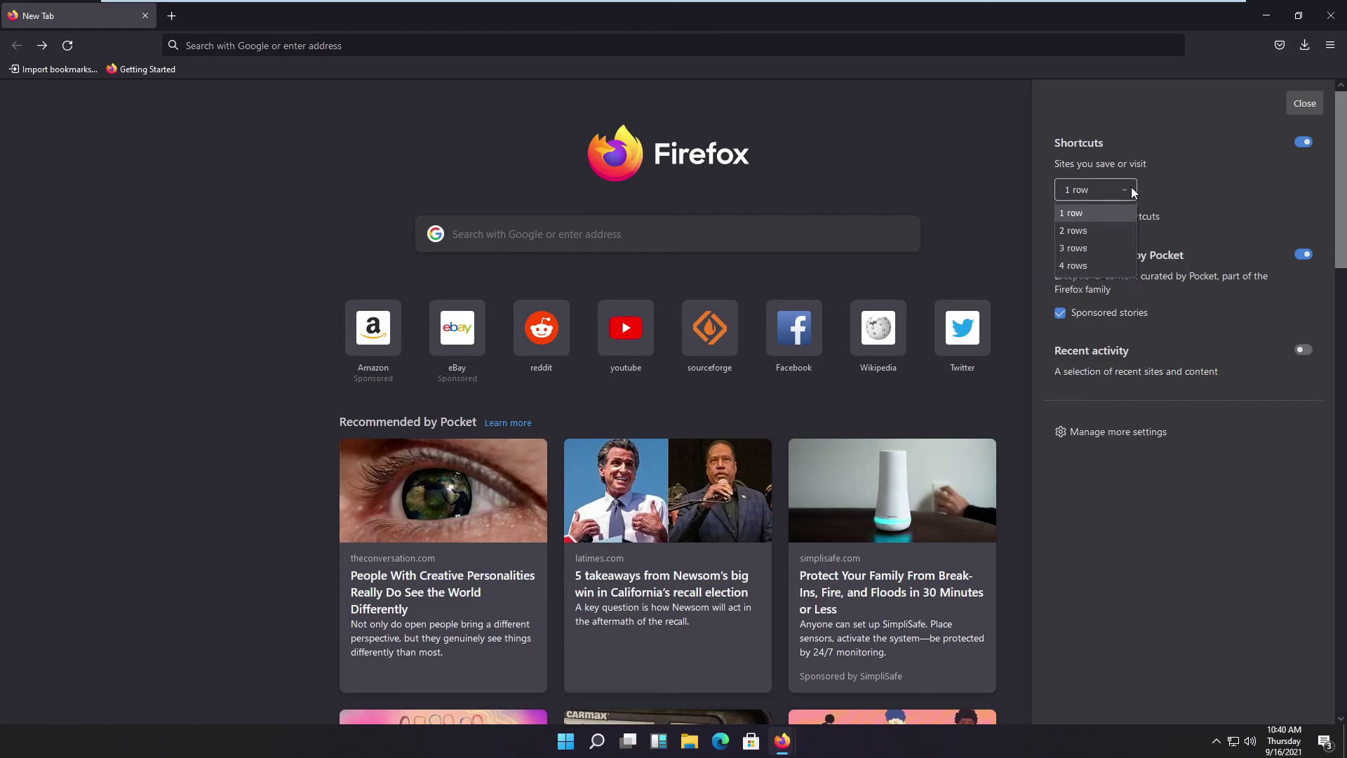
click(1131, 187)
click(1130, 187)
click(1122, 190)
click(1060, 216)
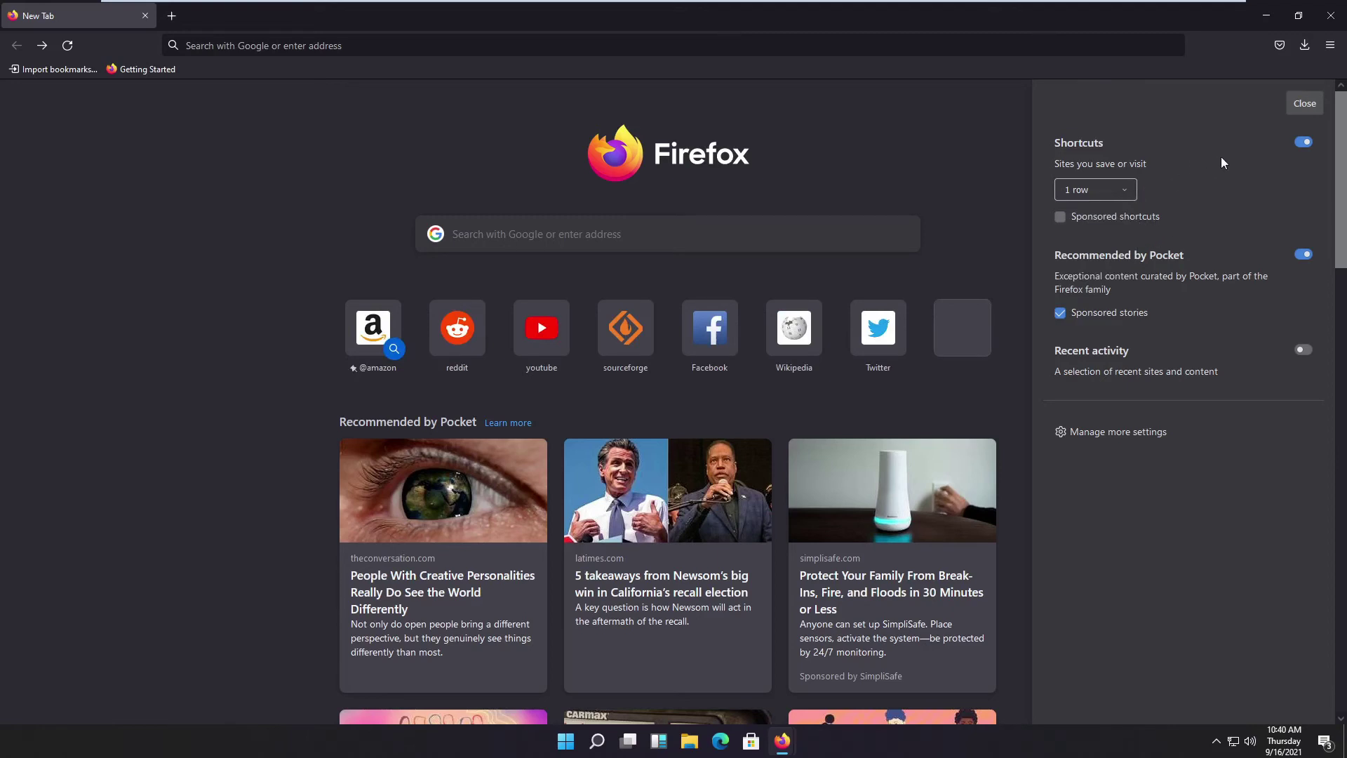
click(1302, 142)
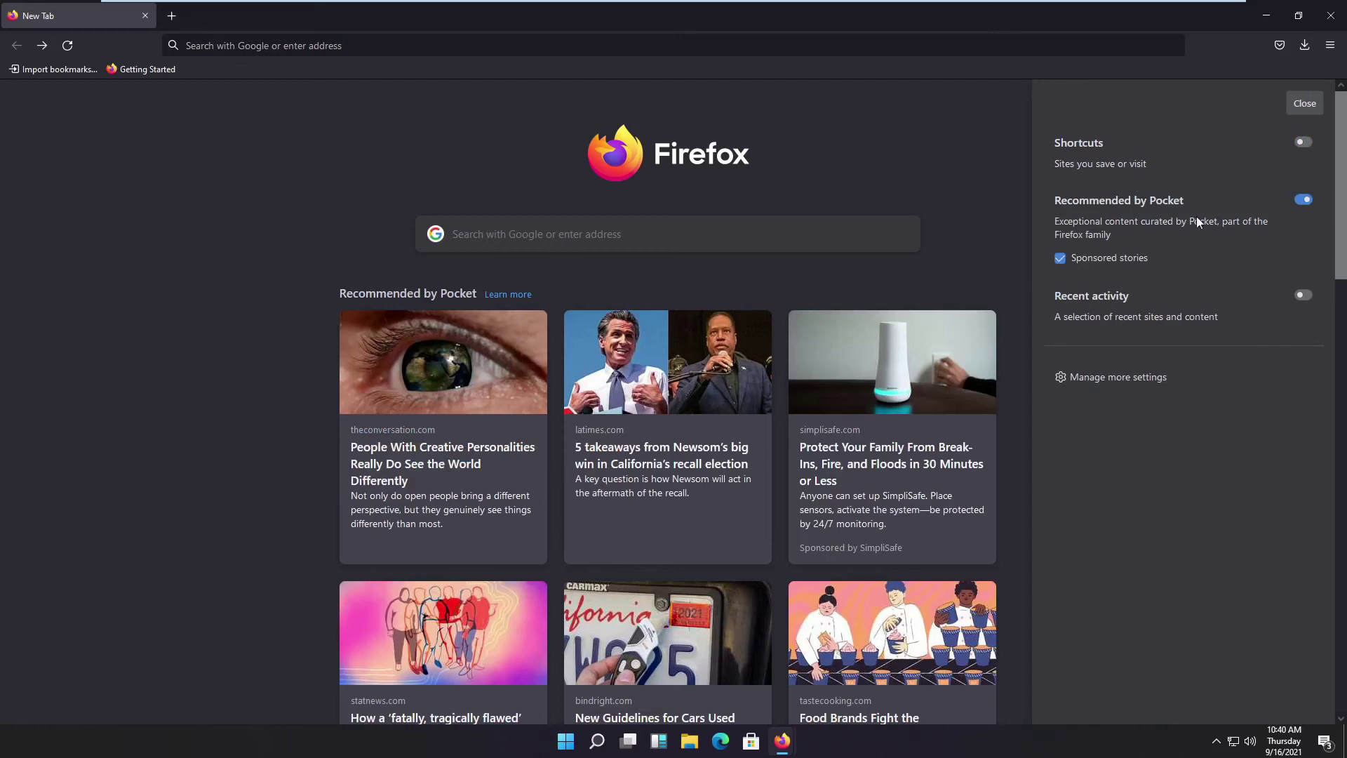
click(1298, 200)
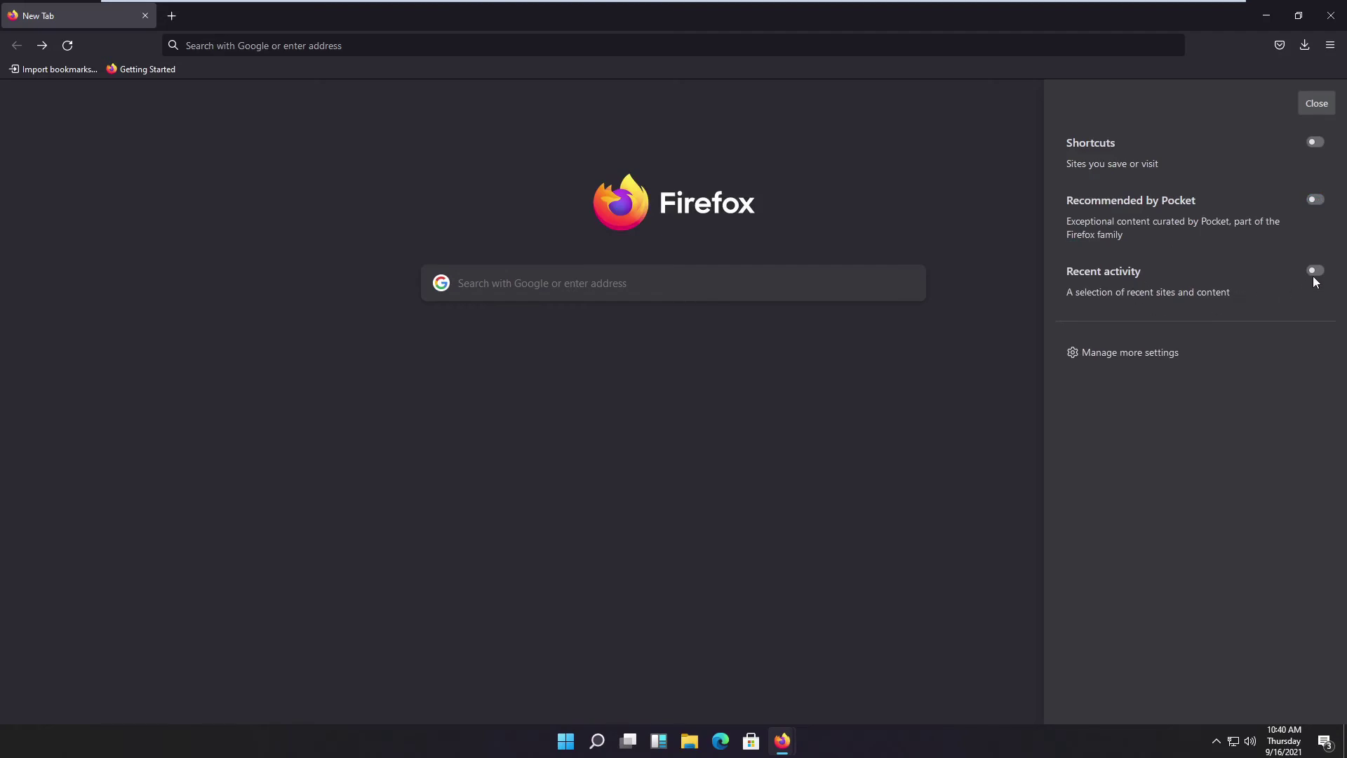
Step: From full settings, turn Restore previous session on and back off under General
click(1117, 354)
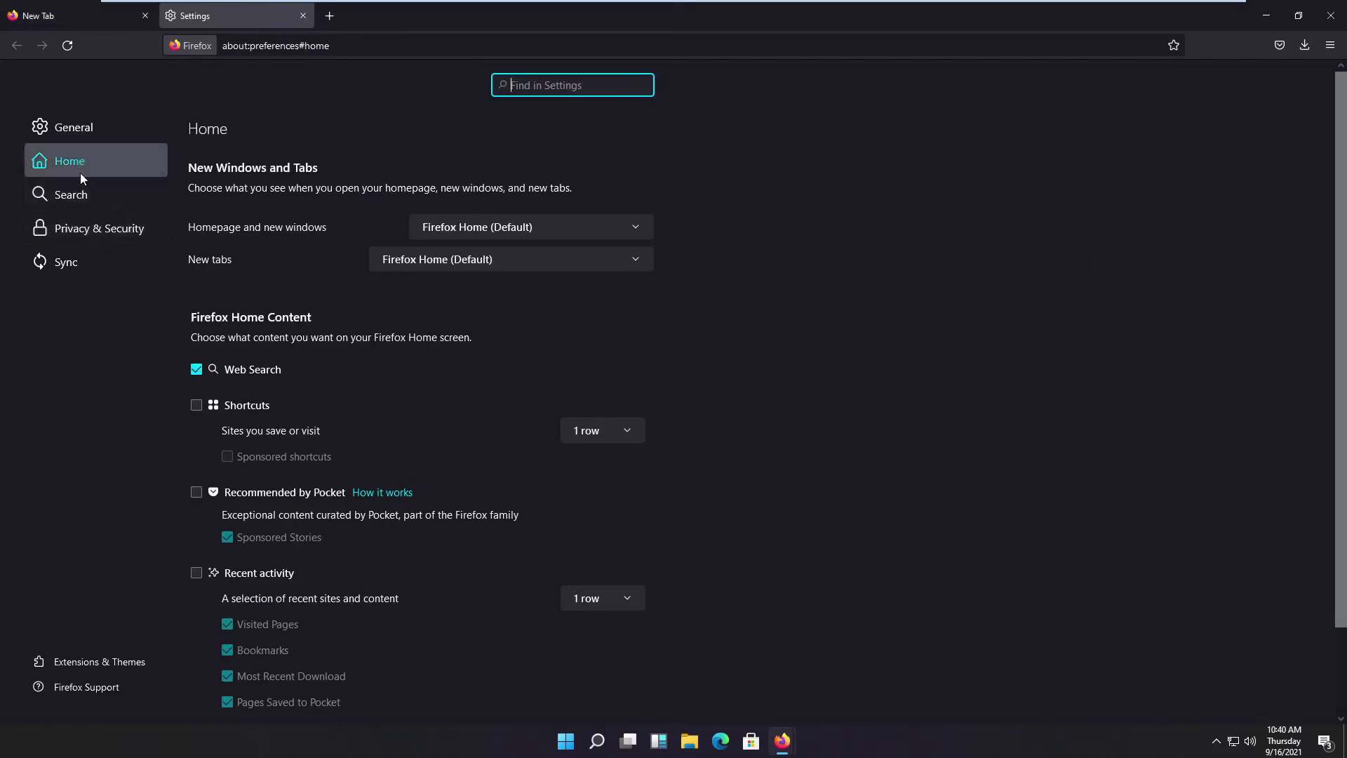
click(69, 131)
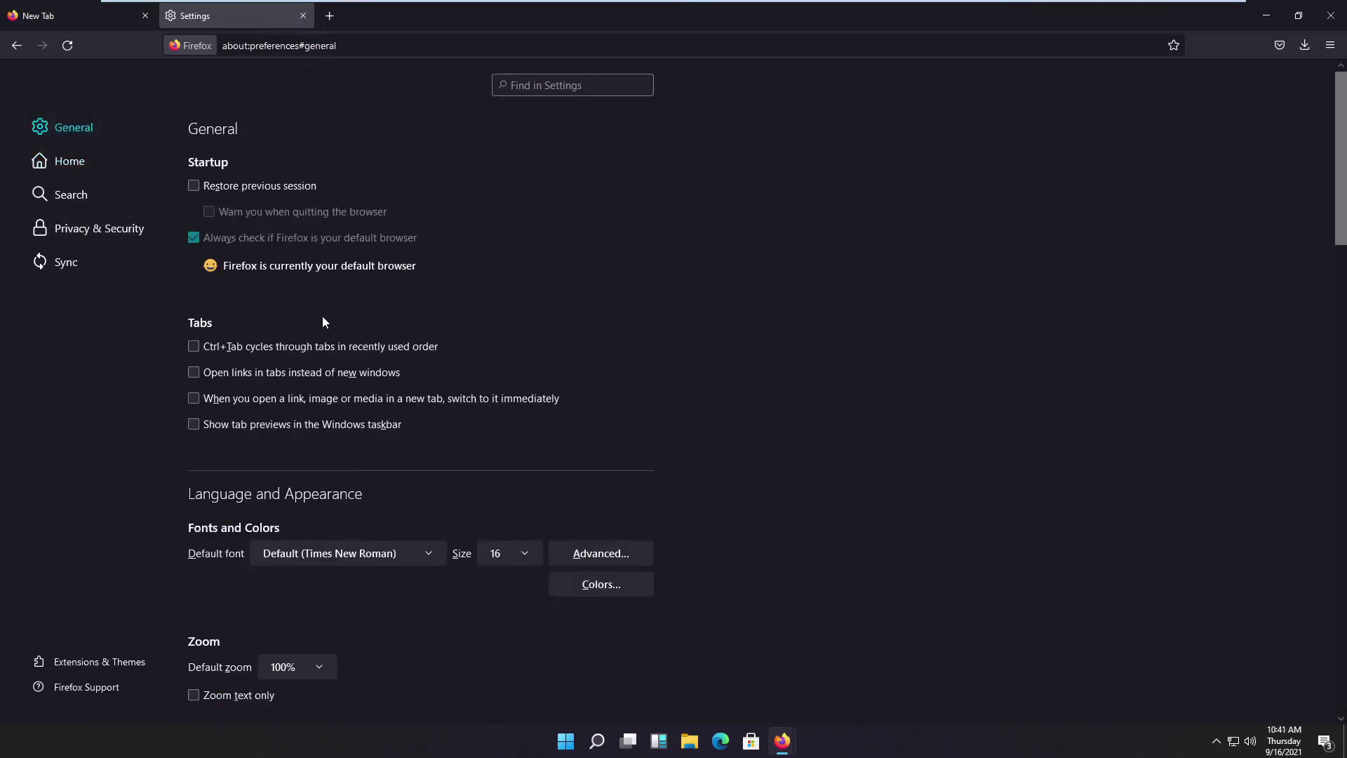
key(alt+s)
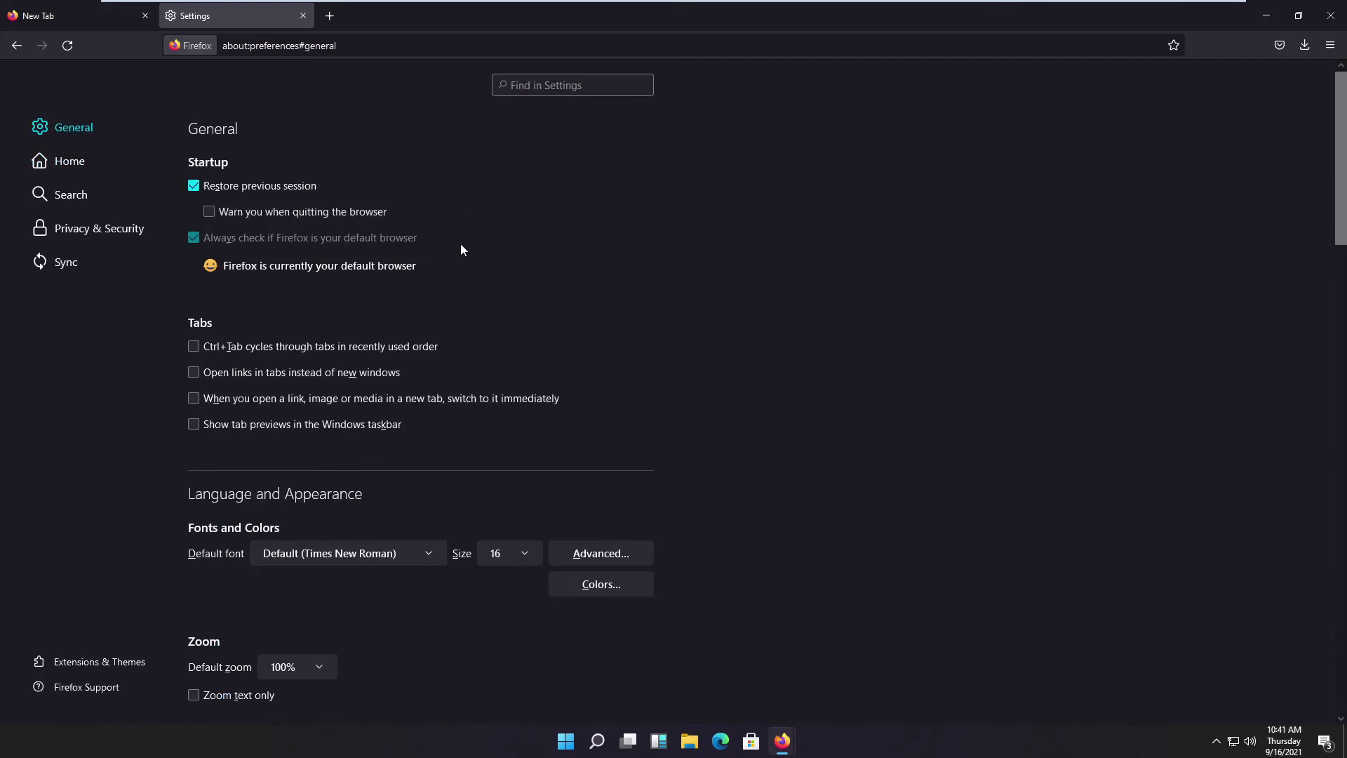
click(194, 187)
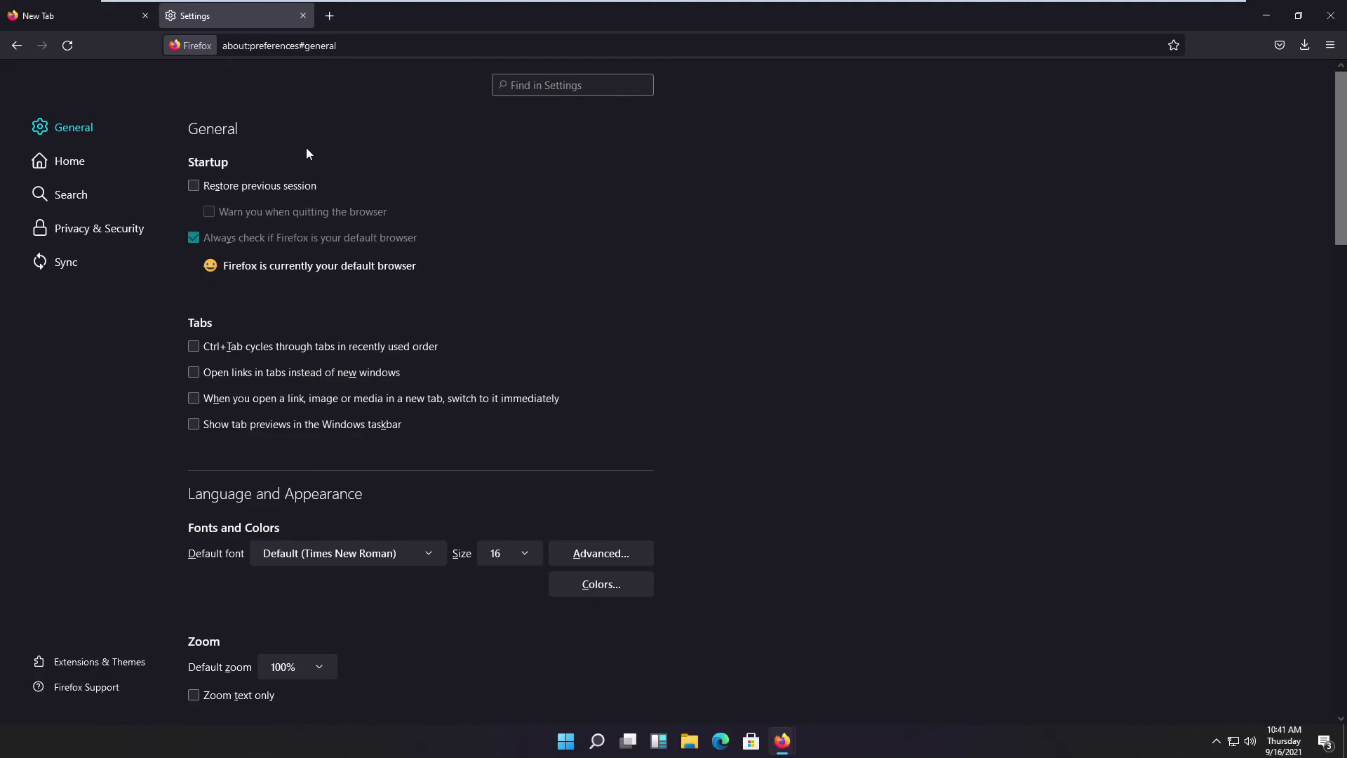
Step: Set Homepage and new windows to Custom URLs, leaving the URL blank
click(69, 161)
click(553, 231)
click(598, 273)
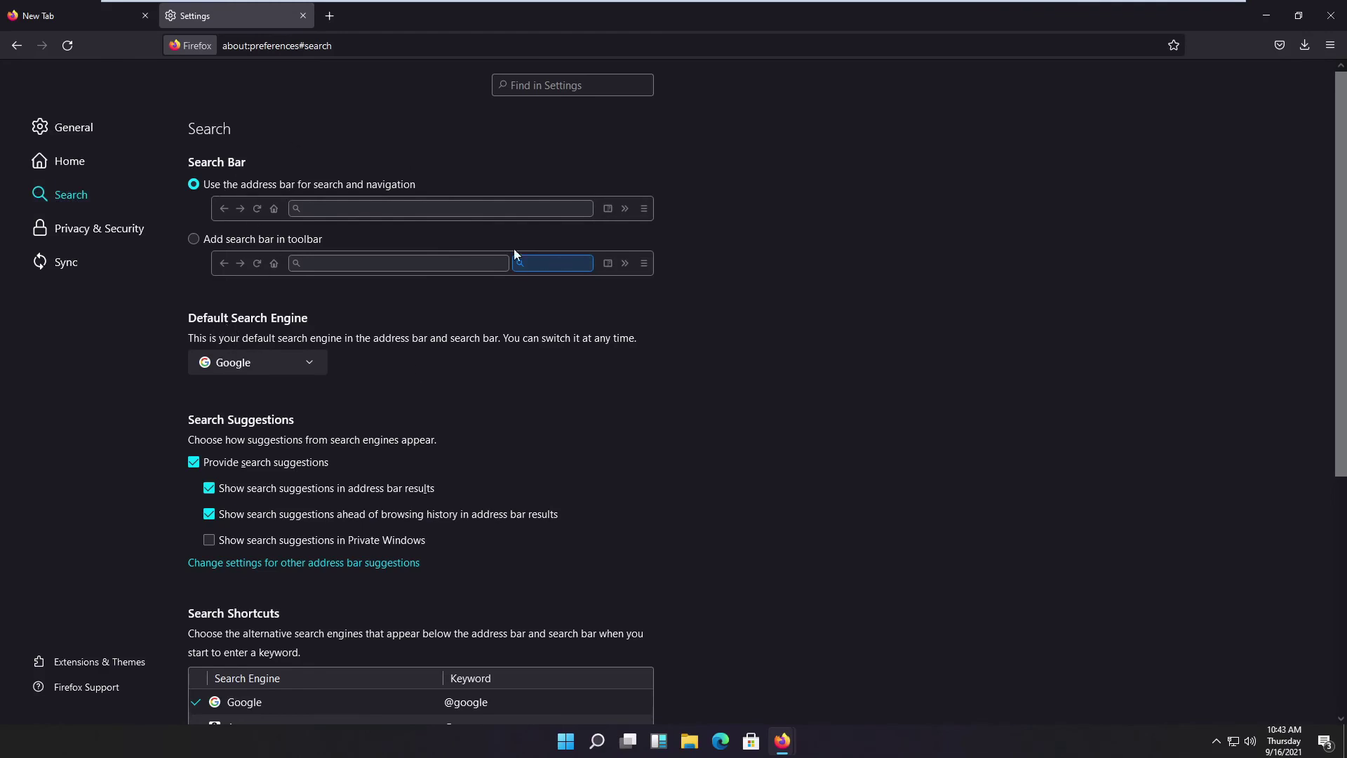
Step: Check the Default Search Engine list and keep Google selected
click(312, 359)
click(320, 365)
scroll(178, 322, down, 5)
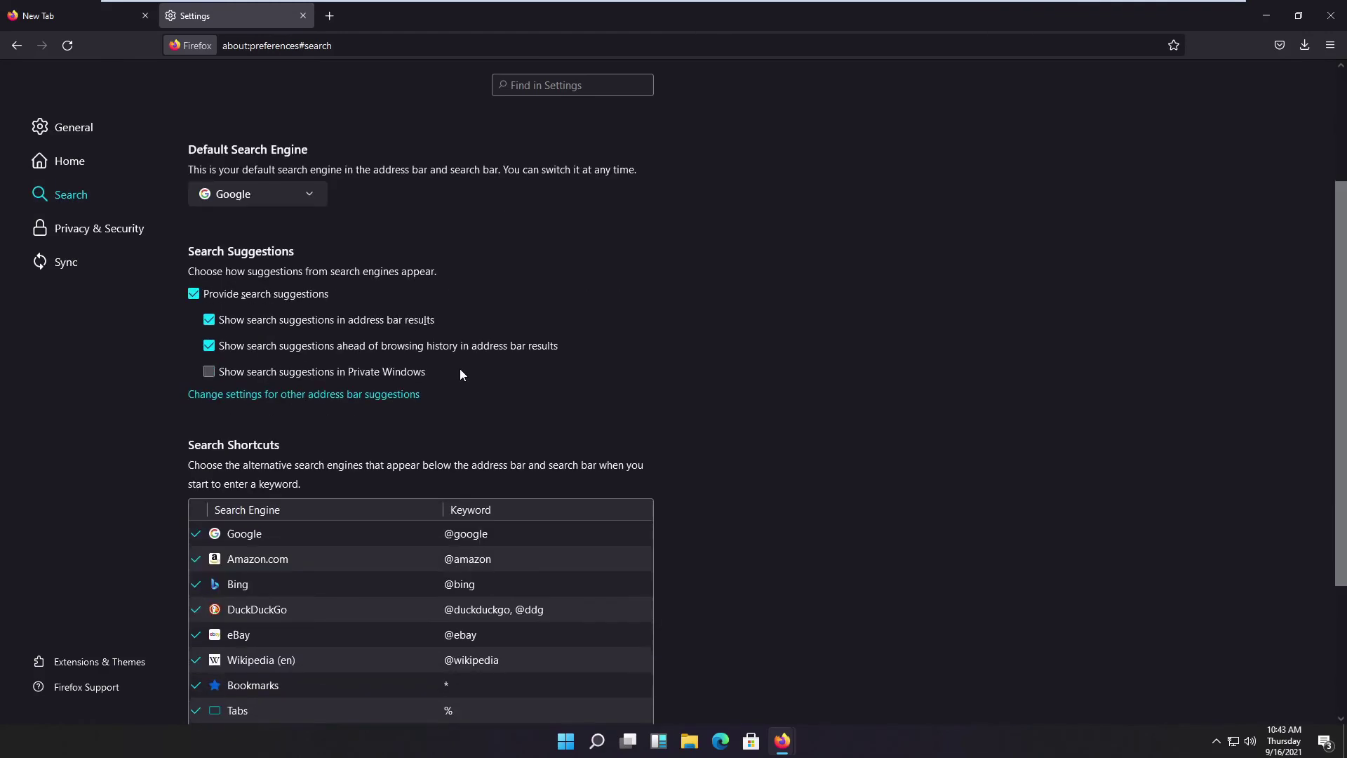
Step: Review Privacy & Security, setting it to always send a Do Not Track signal
scroll(251, 264, down, 5)
key(Down)
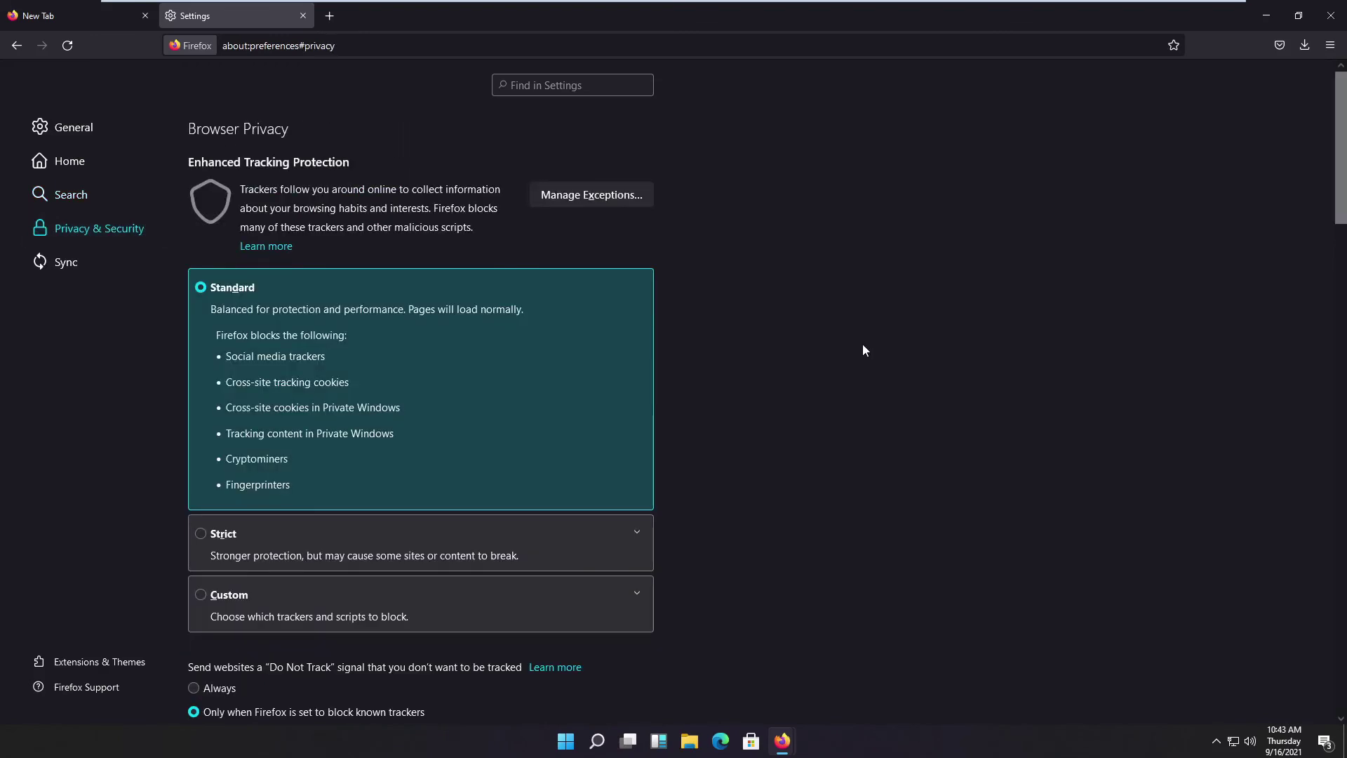
scroll(774, 336, down, 5)
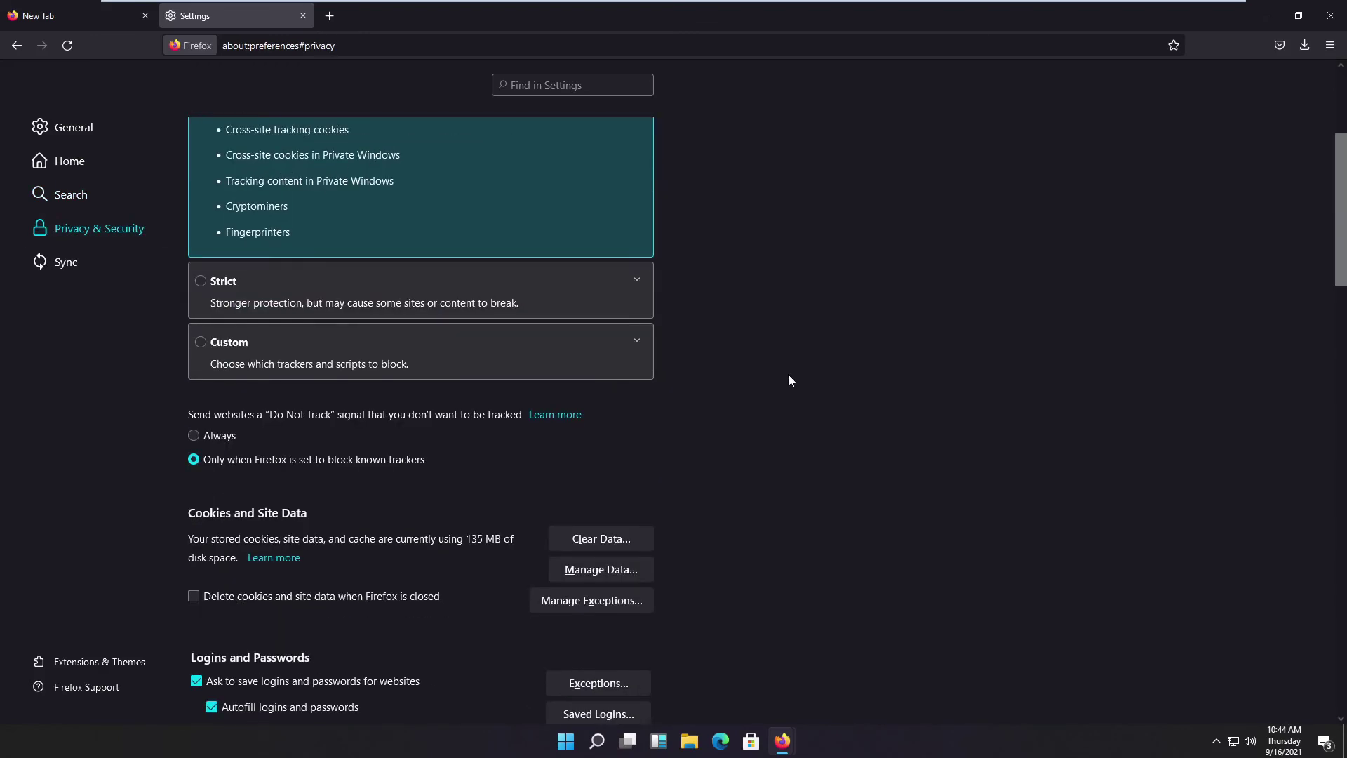
scroll(788, 373, down, 2)
click(194, 349)
Step: Look over the Sync and General settings, then close the Settings tab
click(66, 262)
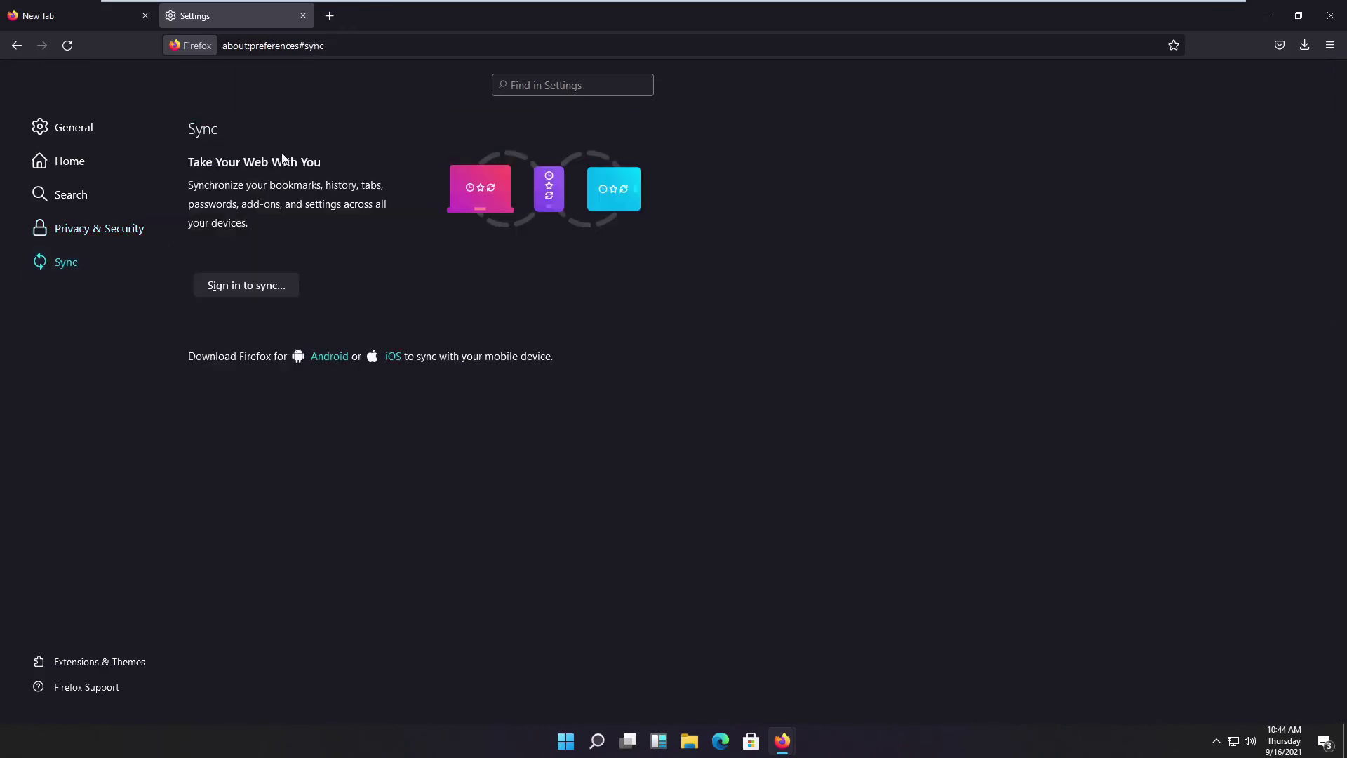
click(74, 127)
click(303, 16)
click(177, 46)
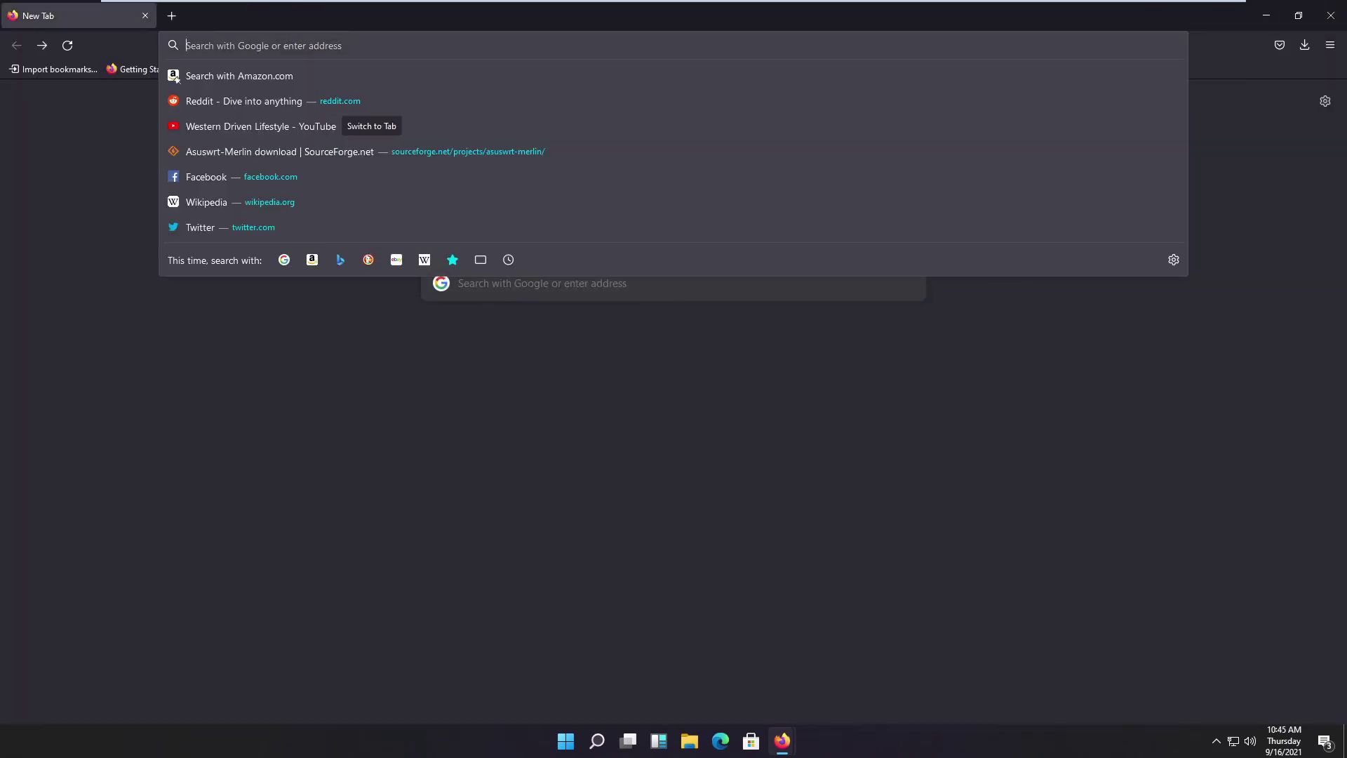
Step: Enter about:config in the address bar to reach the Proceed with Caution page
text(ab)
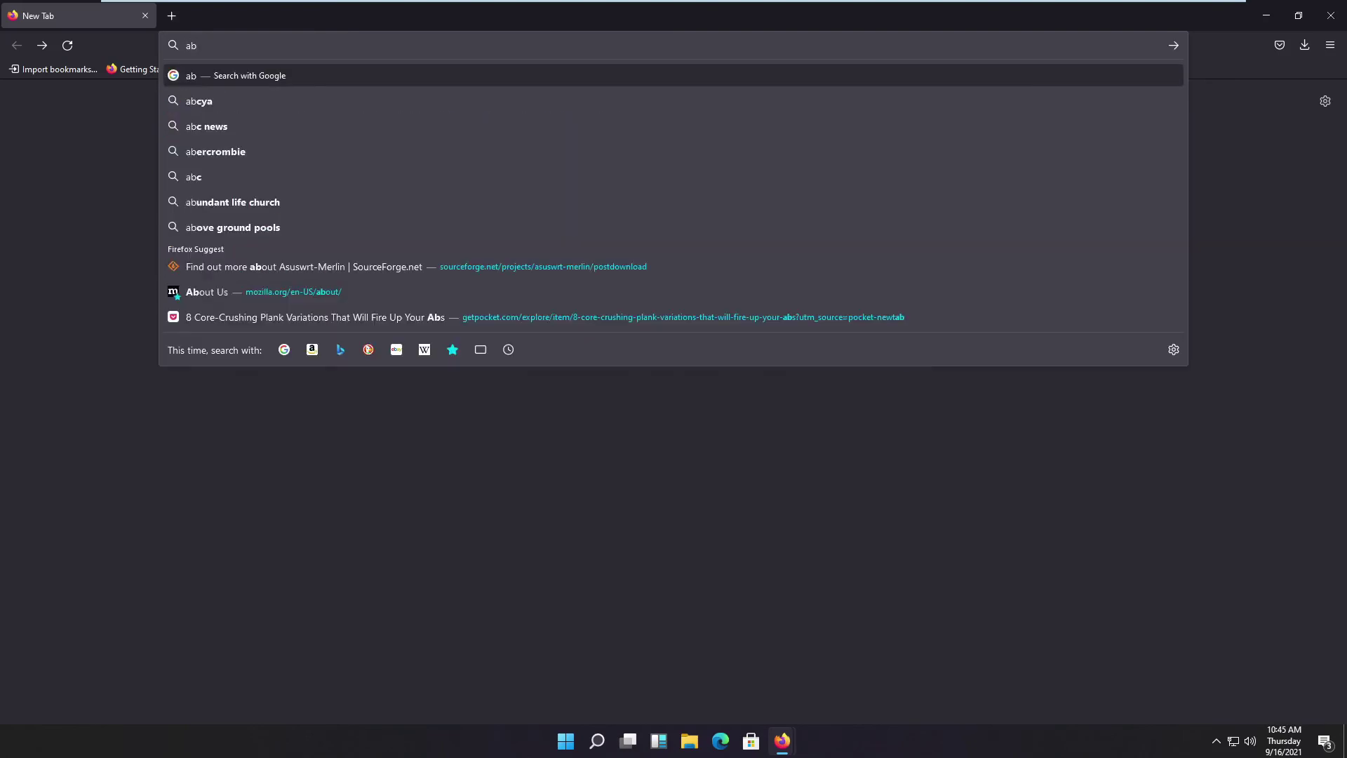
text(out)
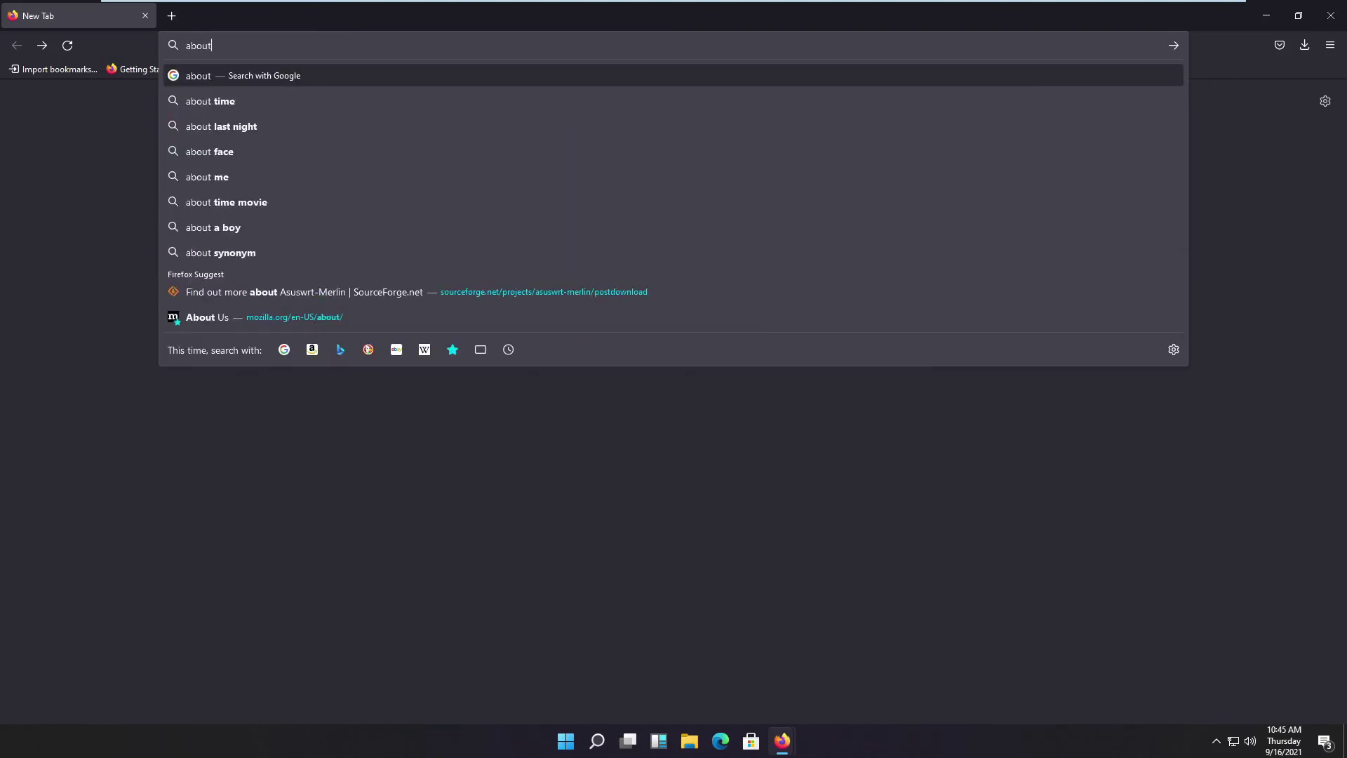
text(:)
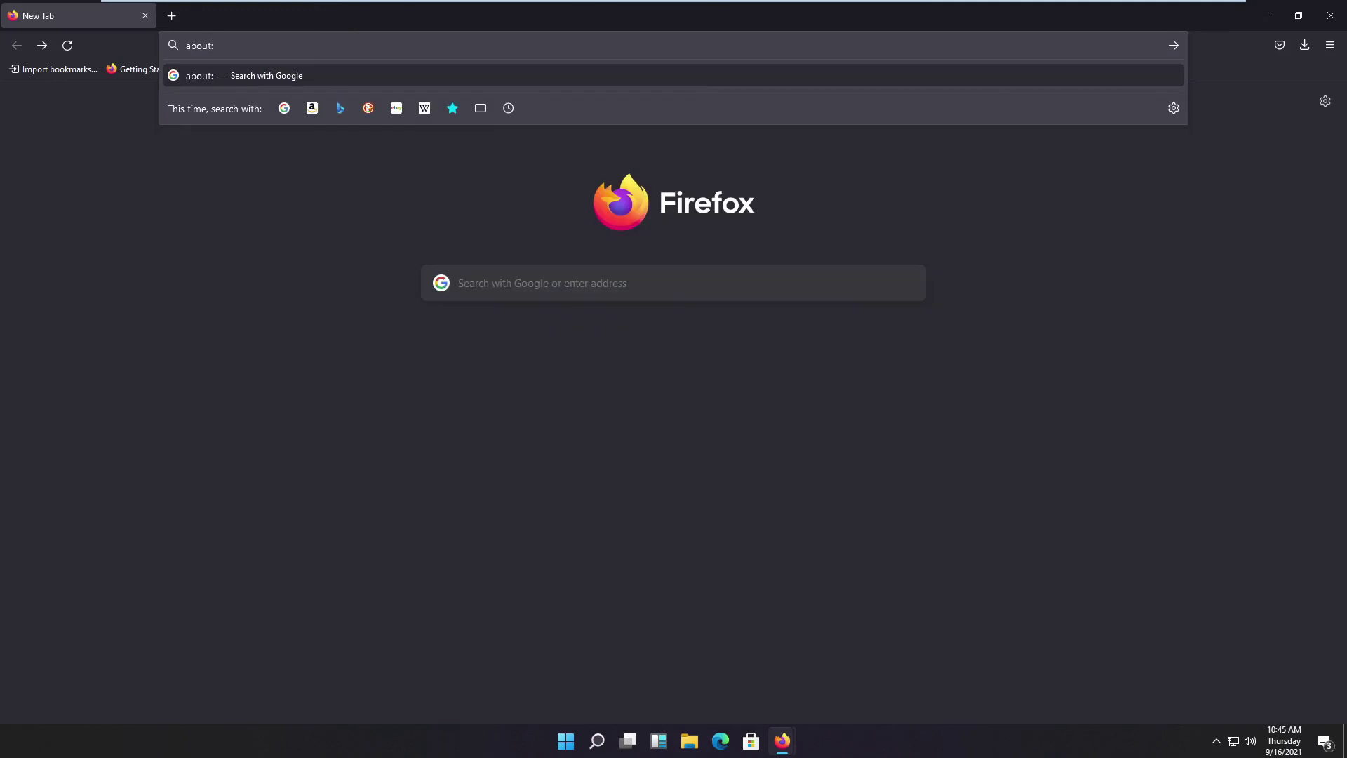
text(config)
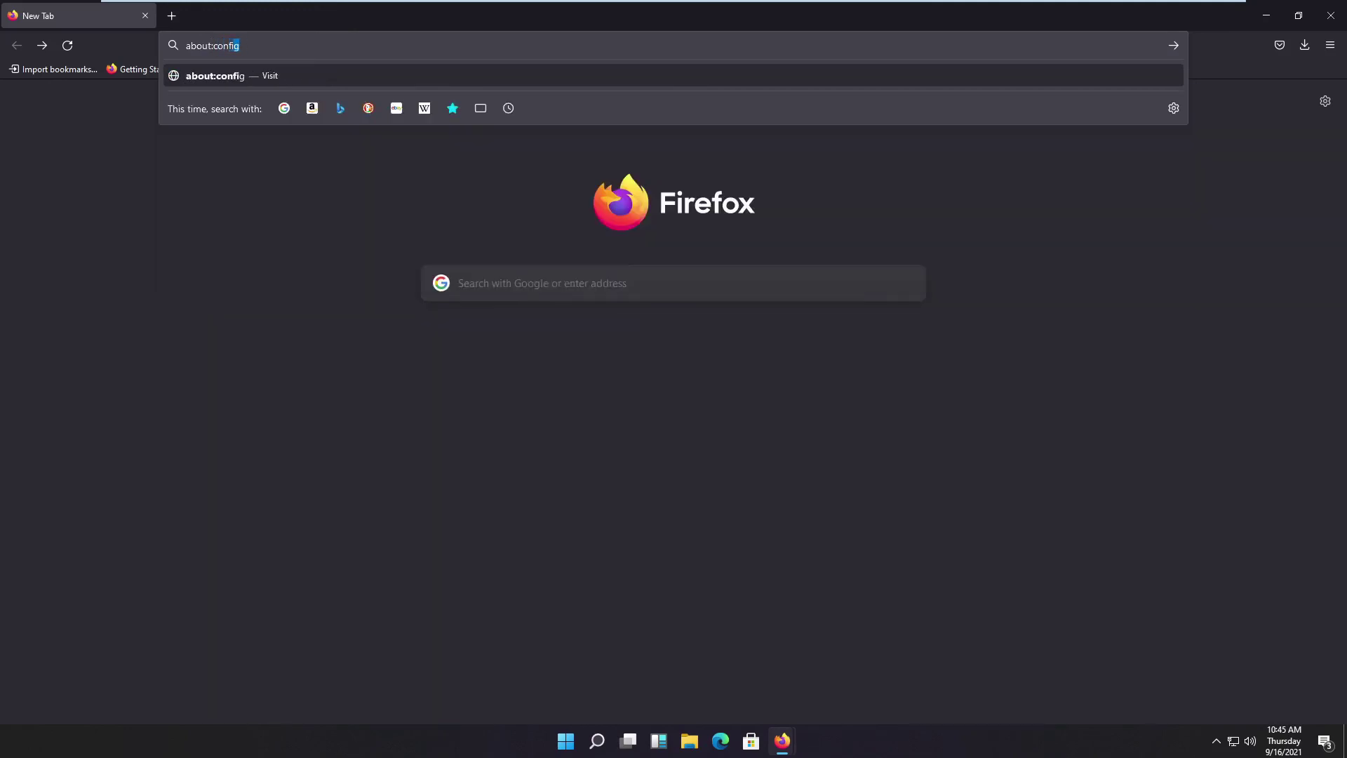
key(Return)
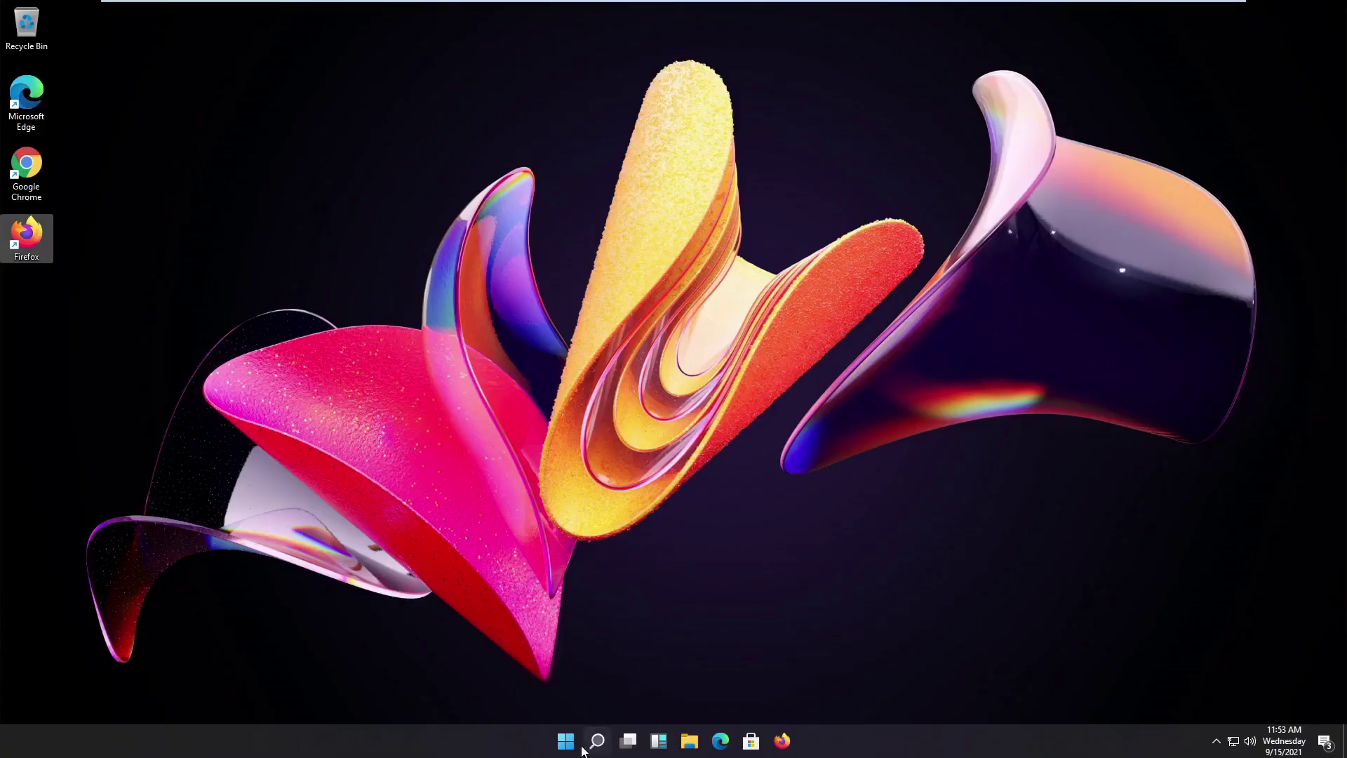
Step: From the Start menu, show the Sleep, Shut down and Restart power options
click(566, 740)
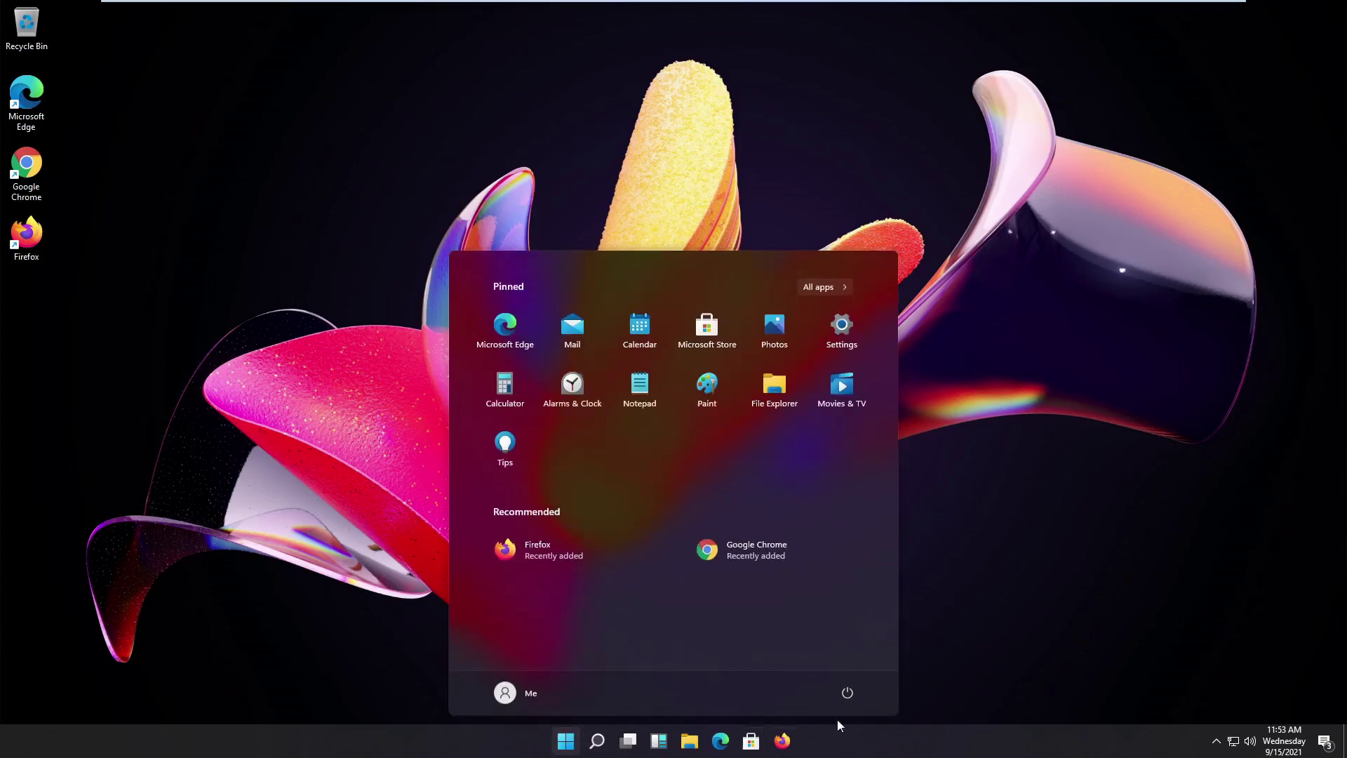
click(850, 694)
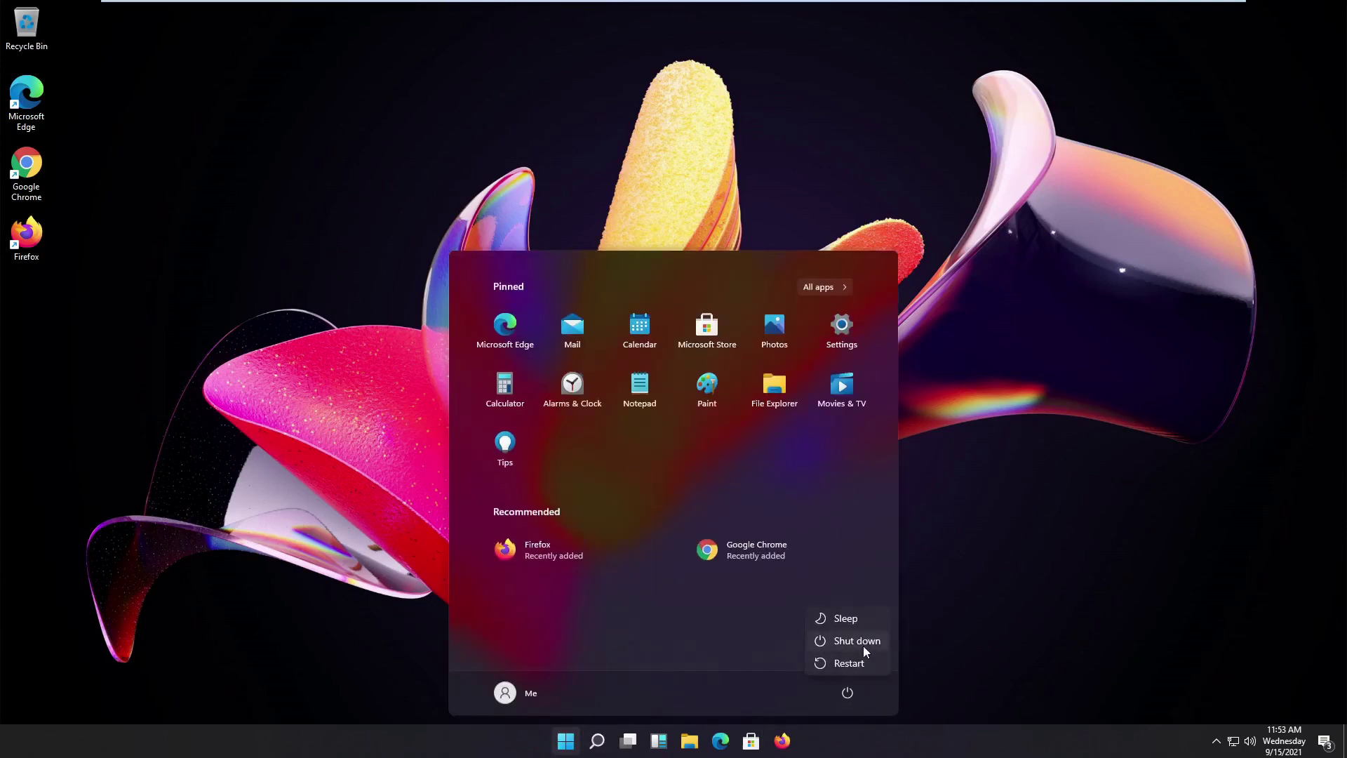